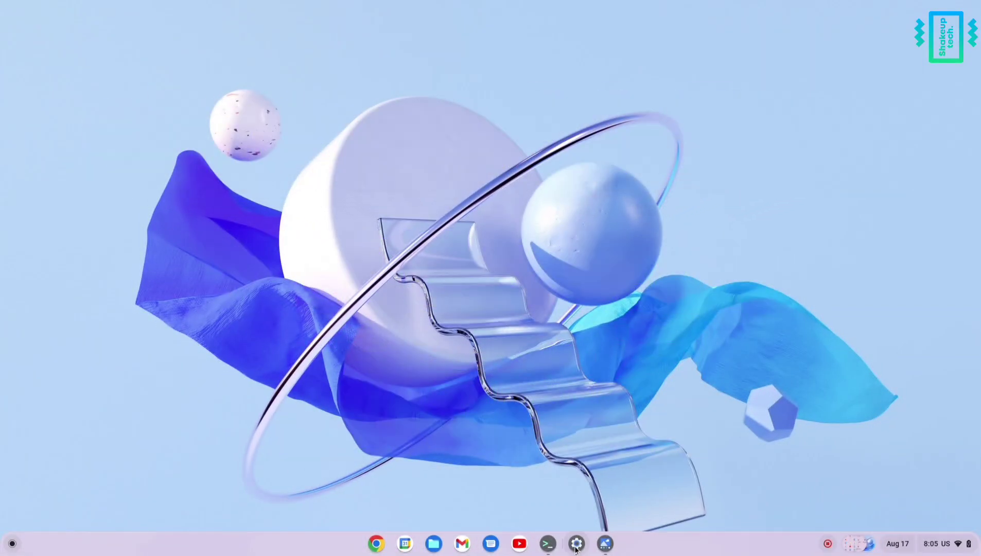
# Open About ChromeOS in Settings and check for system updates.
pyautogui.click(575, 546)
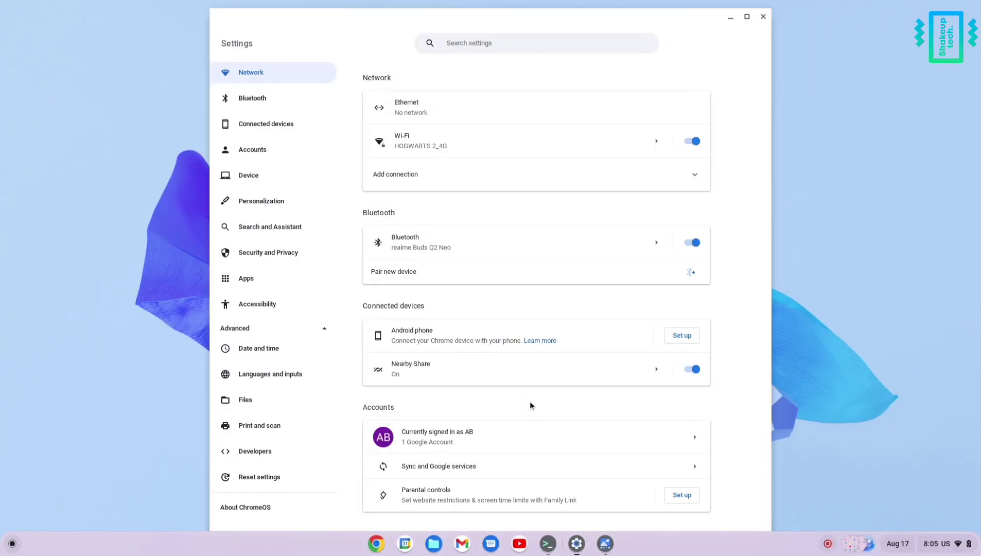
pyautogui.click(282, 505)
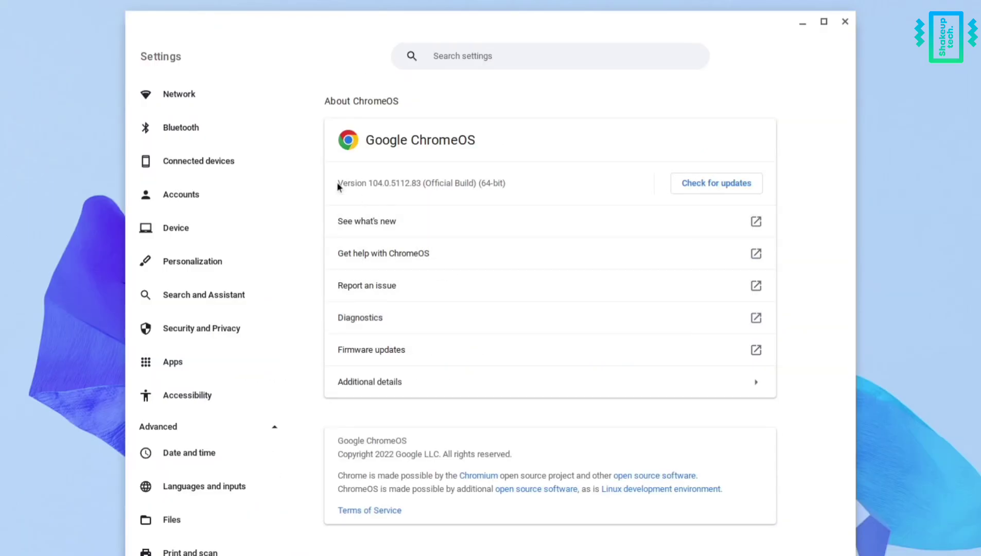
pyautogui.moveTo(336, 183); pyautogui.dragTo(506, 184)
pyautogui.click(704, 187)
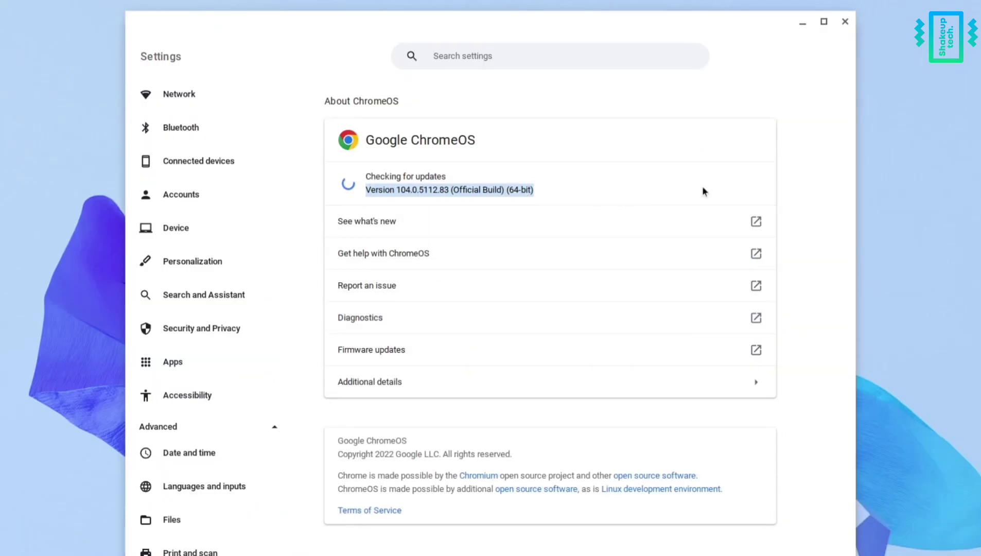
# Review the update channel in Additional details, cancelling the change to stay on stable.
pyautogui.click(533, 383)
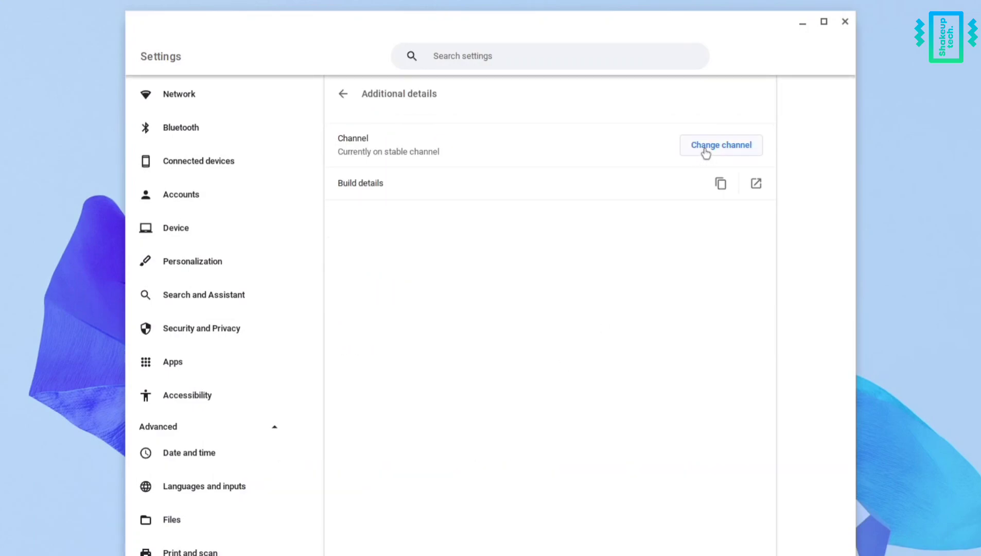
pyautogui.moveTo(460, 154); pyautogui.dragTo(316, 154)
pyautogui.click(486, 178)
pyautogui.click(731, 150)
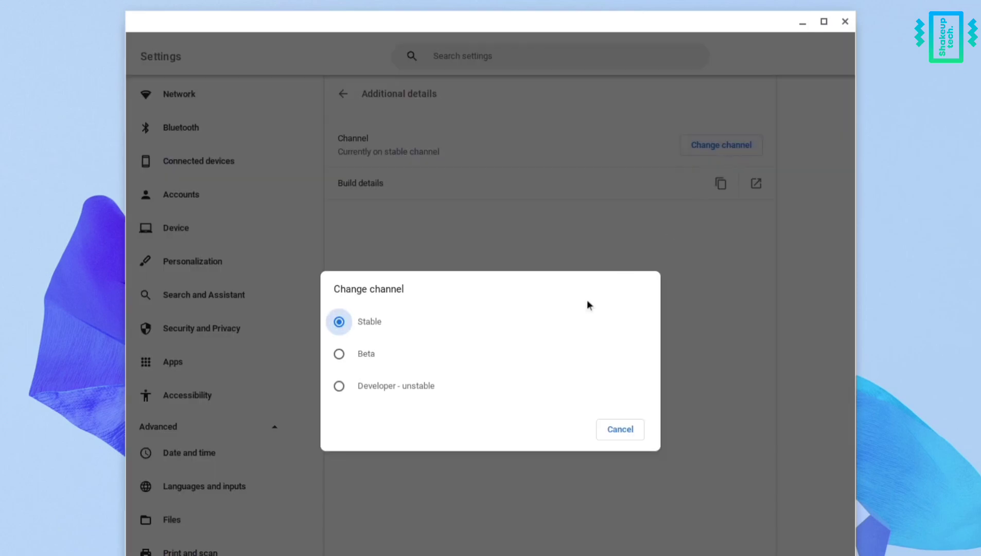
pyautogui.click(619, 432)
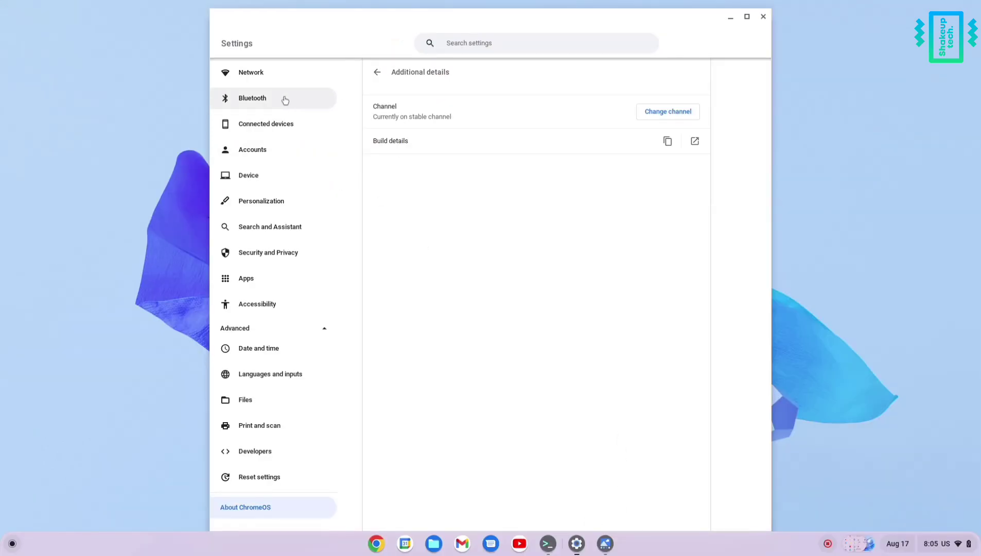
# Review the connected Bluetooth devices, then return to the main settings page.
pyautogui.click(283, 99)
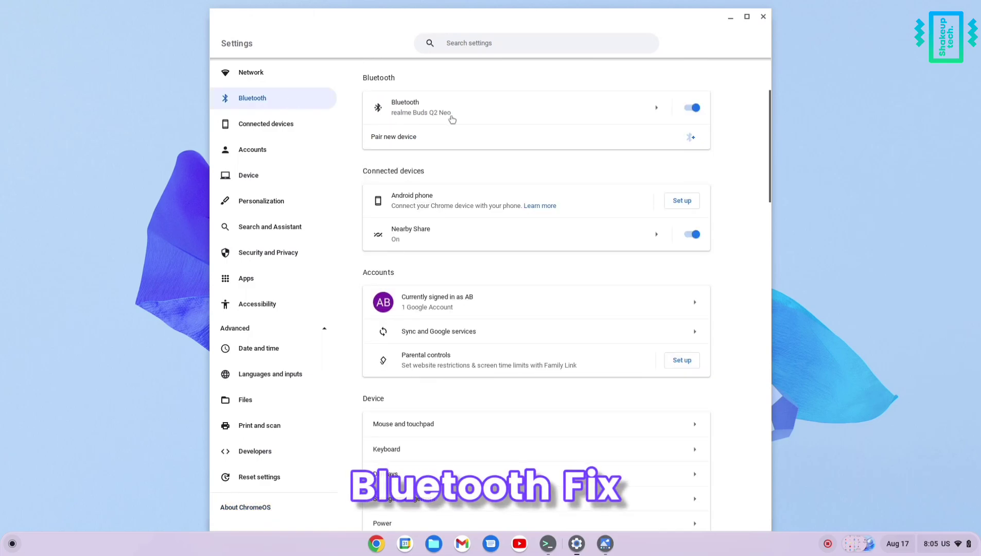
pyautogui.click(656, 108)
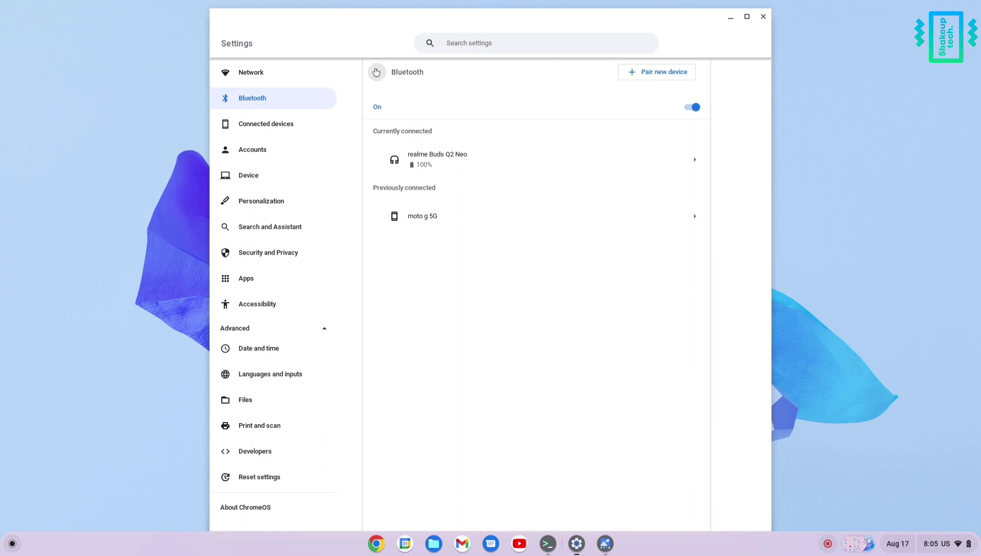
pyautogui.click(343, 93)
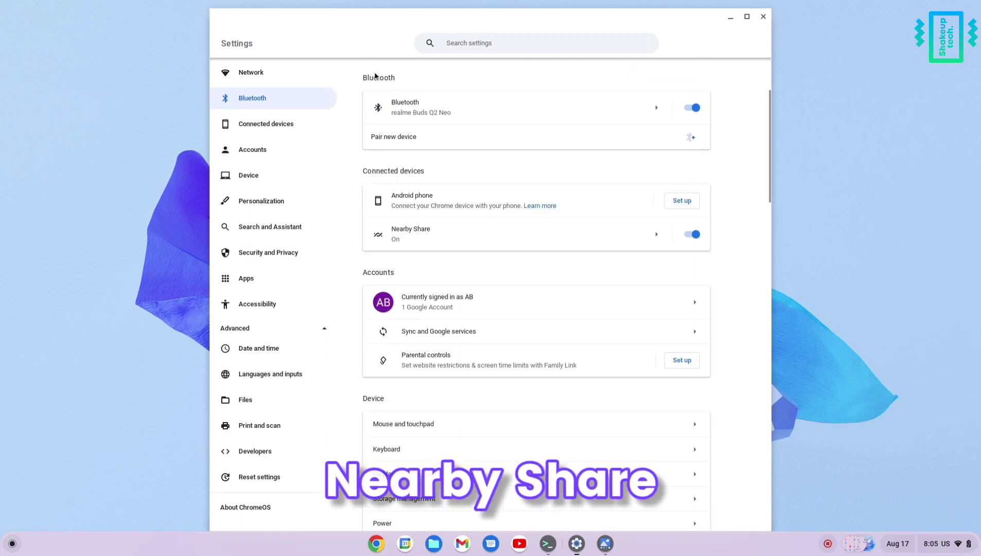
# Jump through Connected devices, Accounts and Device to the Personalization settings.
pyautogui.click(298, 131)
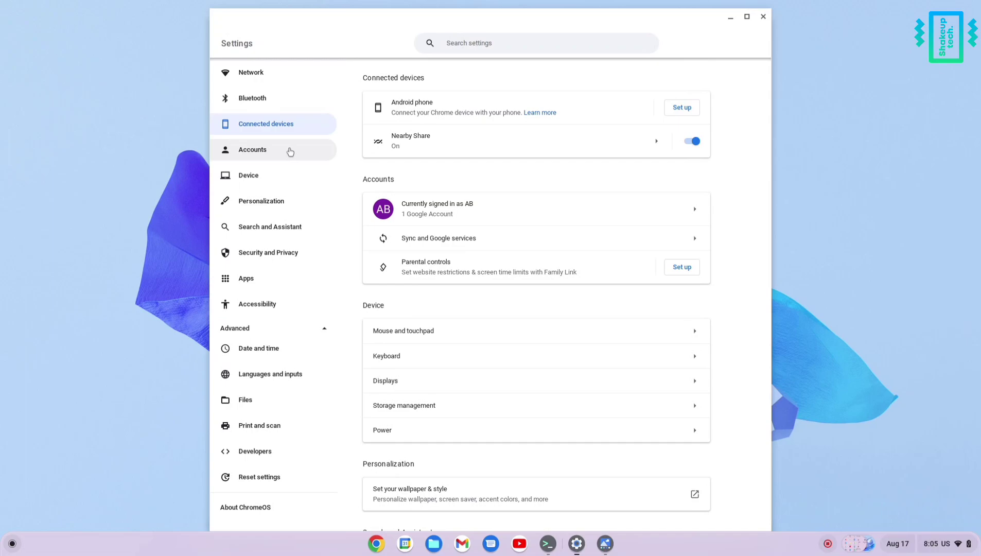
pyautogui.click(291, 152)
pyautogui.click(292, 176)
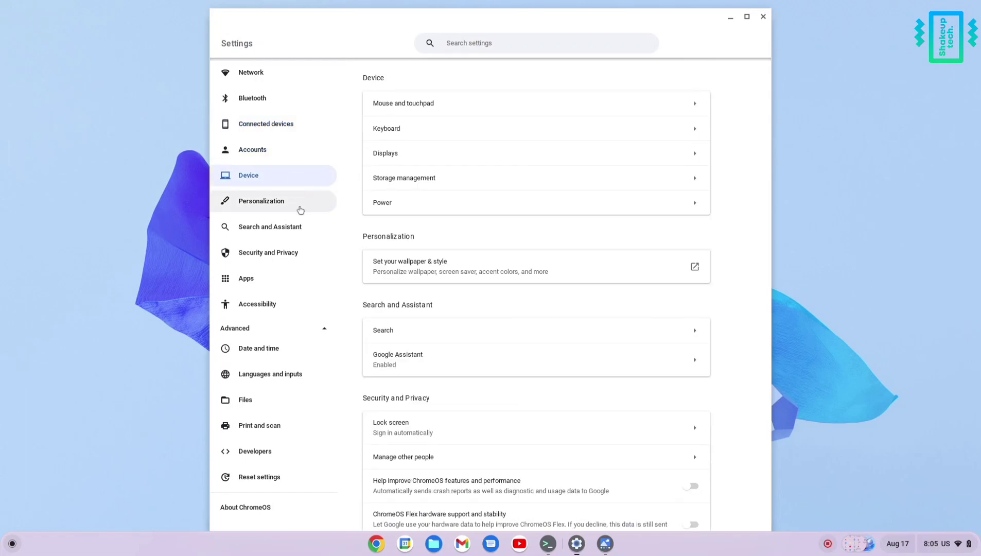
pyautogui.click(300, 209)
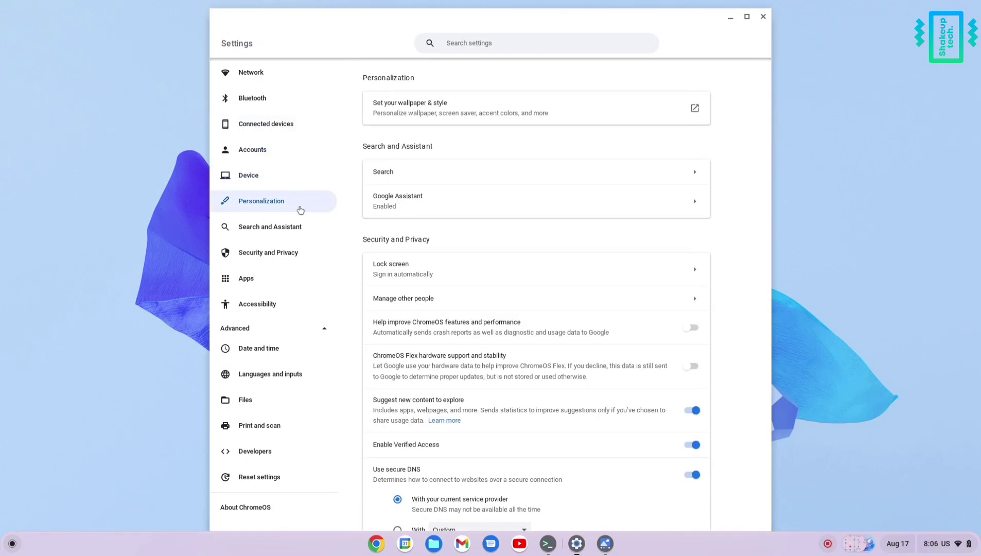
# In Wallpaper & style, try the Dark and Light themes, then settle on Auto.
pyautogui.click(438, 119)
pyautogui.click(365, 434)
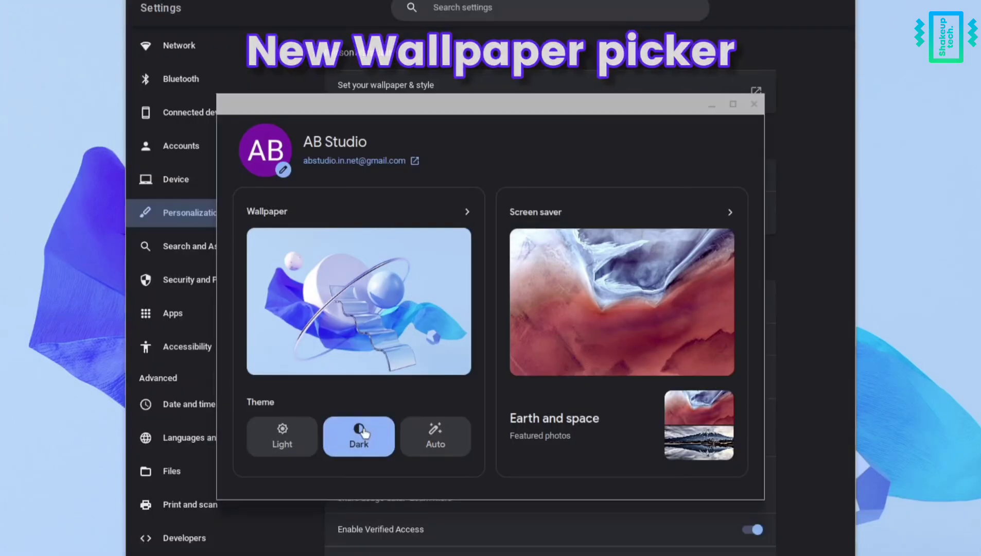
pyautogui.click(284, 445)
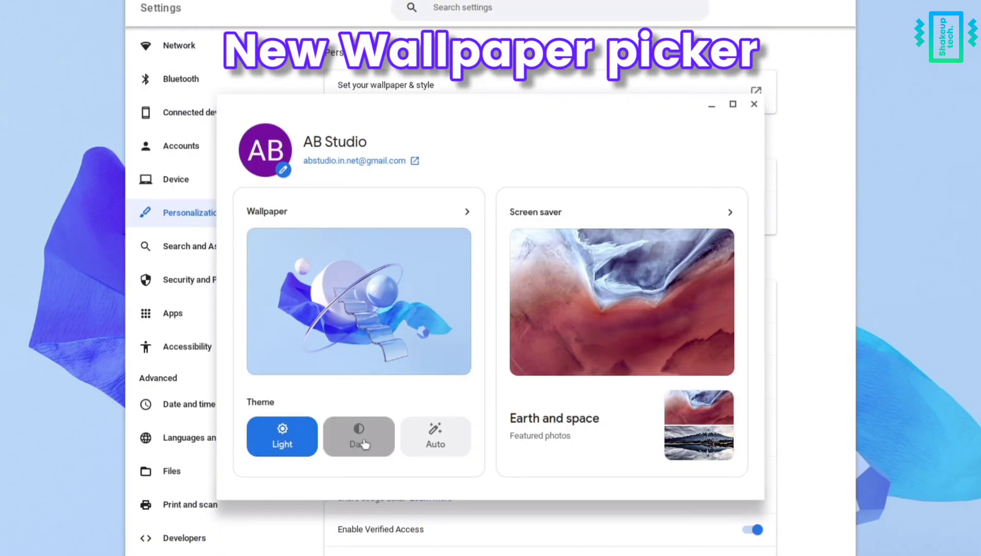
pyautogui.click(364, 443)
pyautogui.click(427, 443)
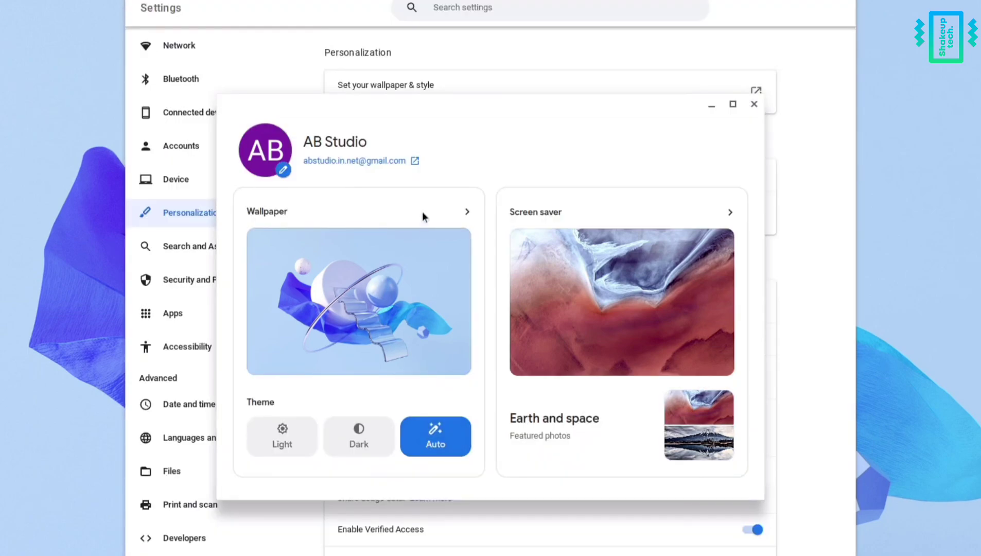
# Set Precious Water from the Radiance collection as the wallpaper.
pyautogui.click(466, 211)
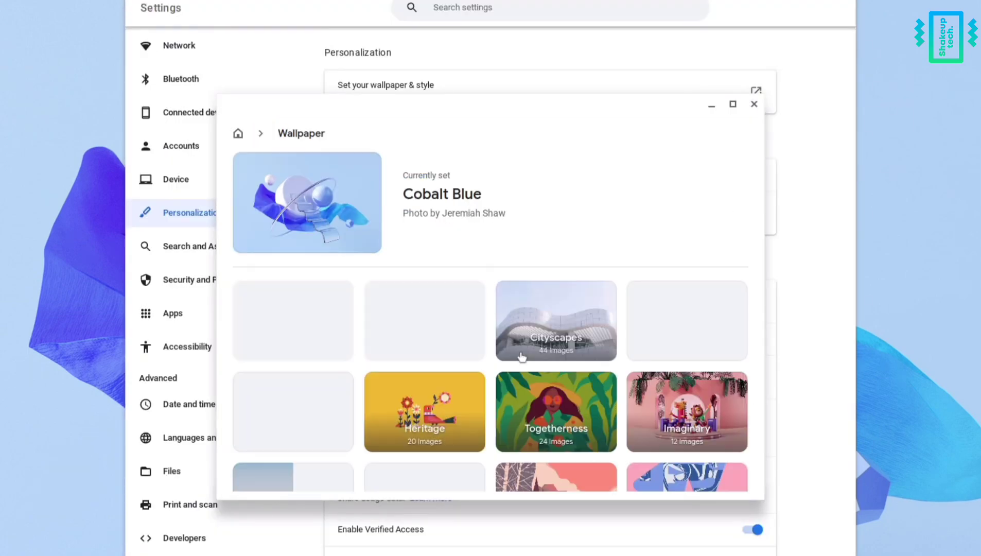
pyautogui.scroll(-5, 521, 357)
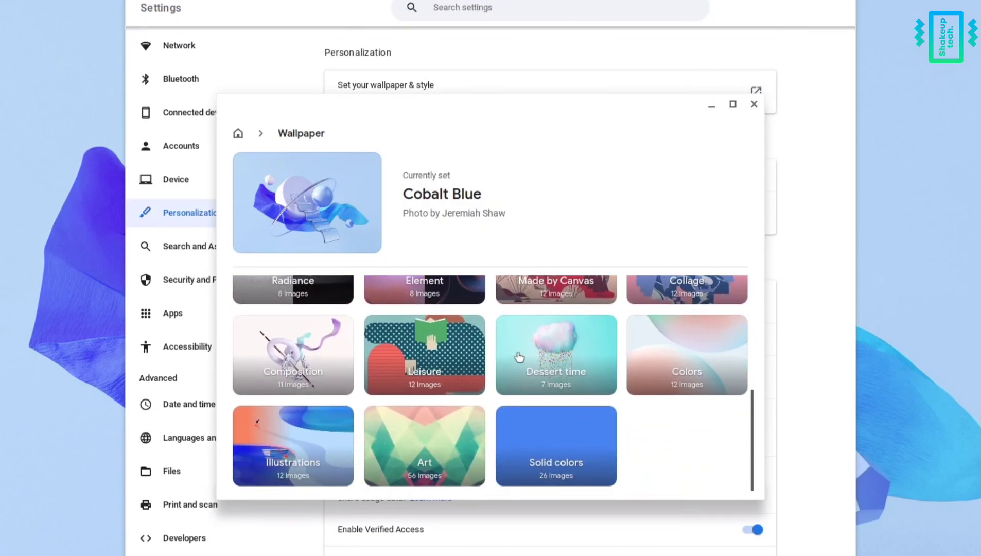
pyautogui.scroll(2, 525, 367)
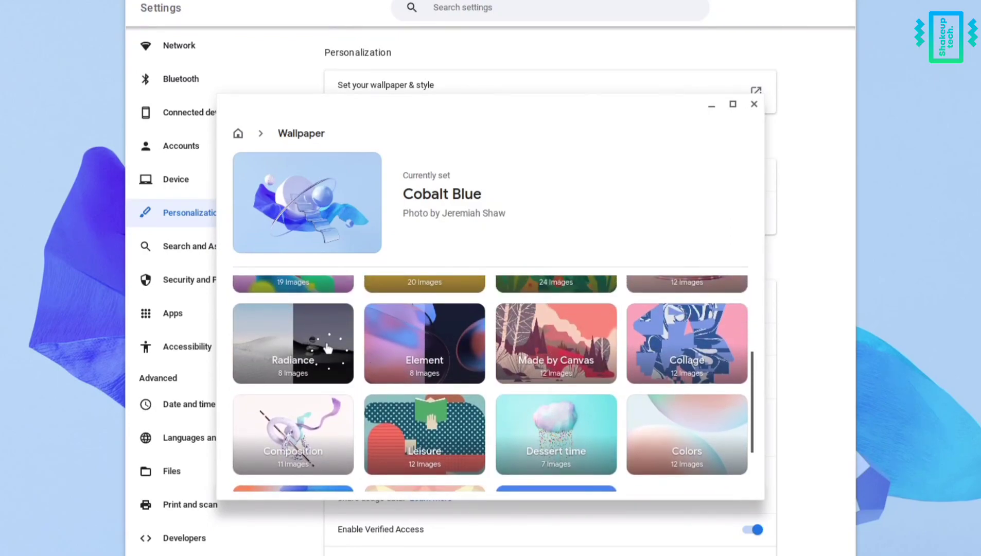
pyautogui.click(328, 349)
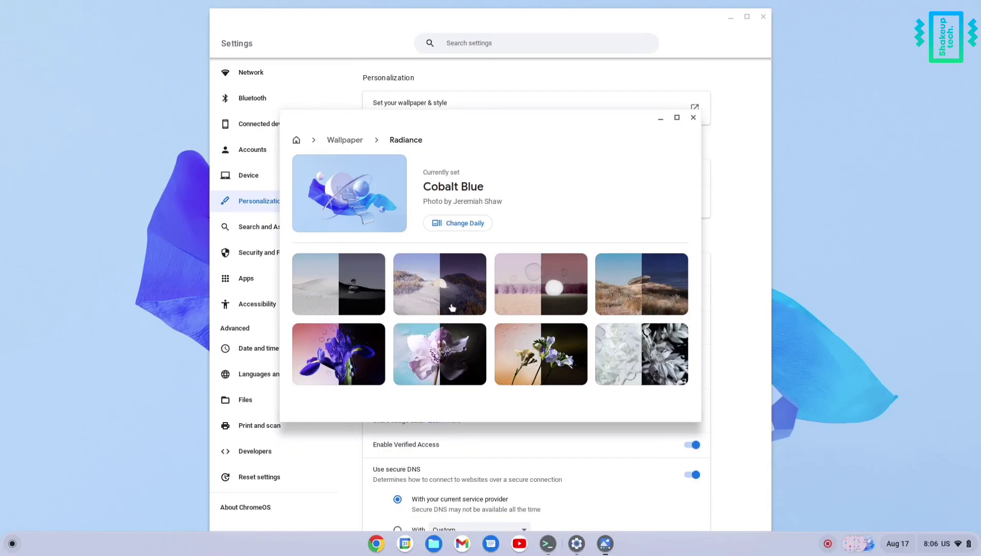
pyautogui.click(364, 293)
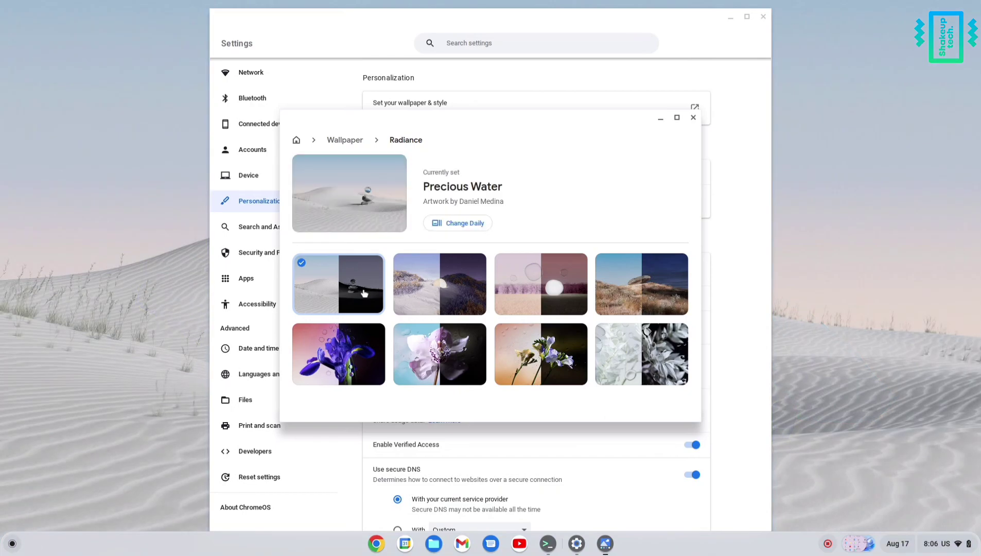
# Minimize both windows, toggle dark theme on and off in Quick Settings, then reopen the wallpaper picker.
pyautogui.click(660, 118)
pyautogui.click(730, 19)
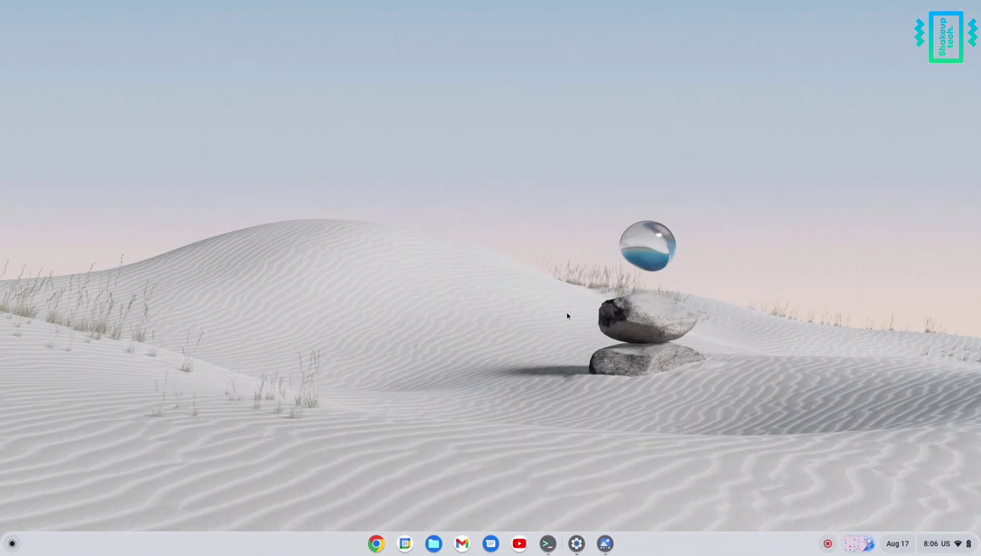
pyautogui.click(935, 551)
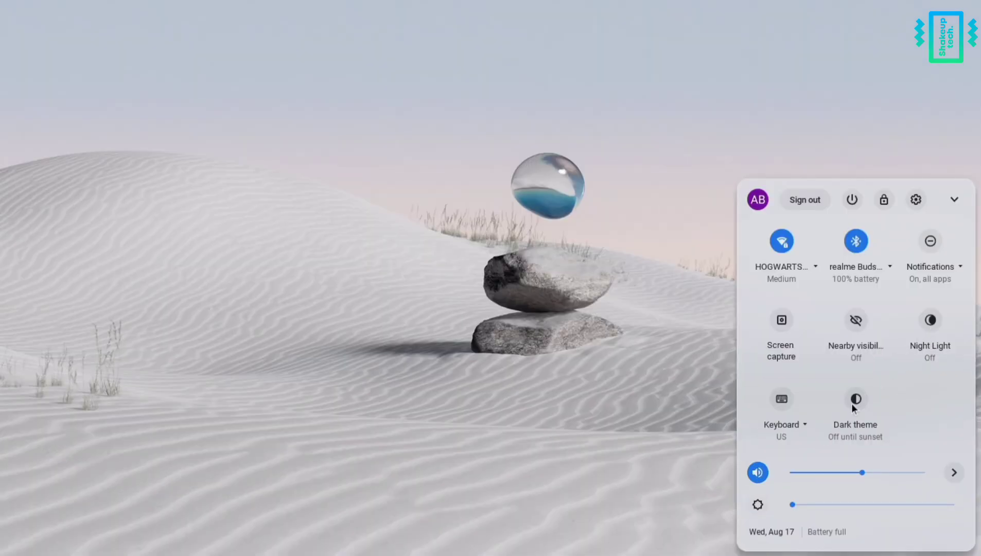
pyautogui.click(852, 405)
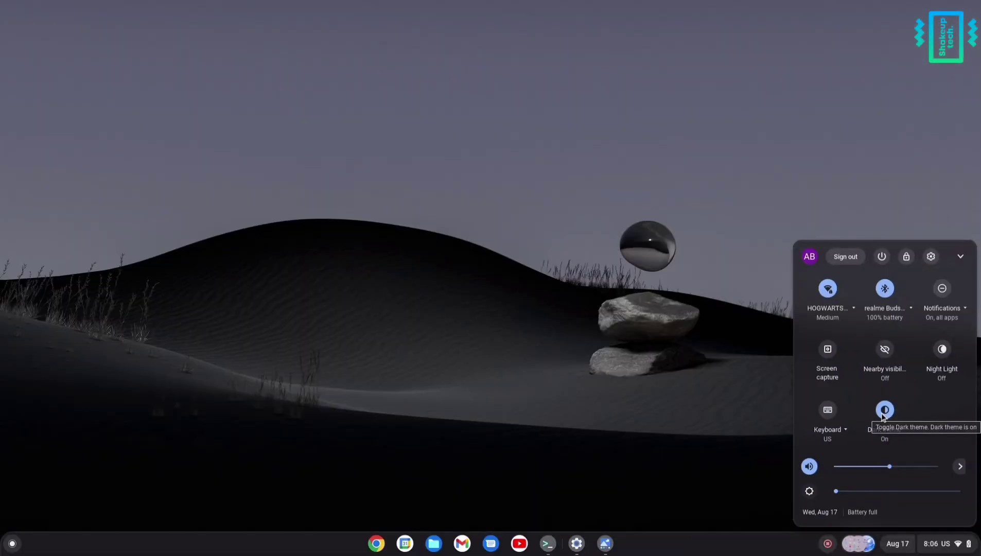
pyautogui.click(883, 412)
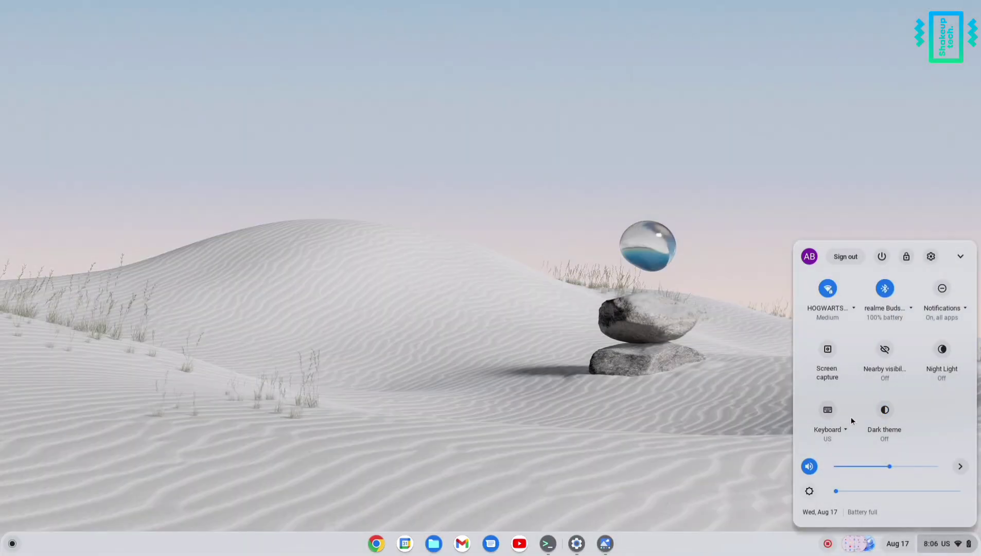
pyautogui.click(653, 401)
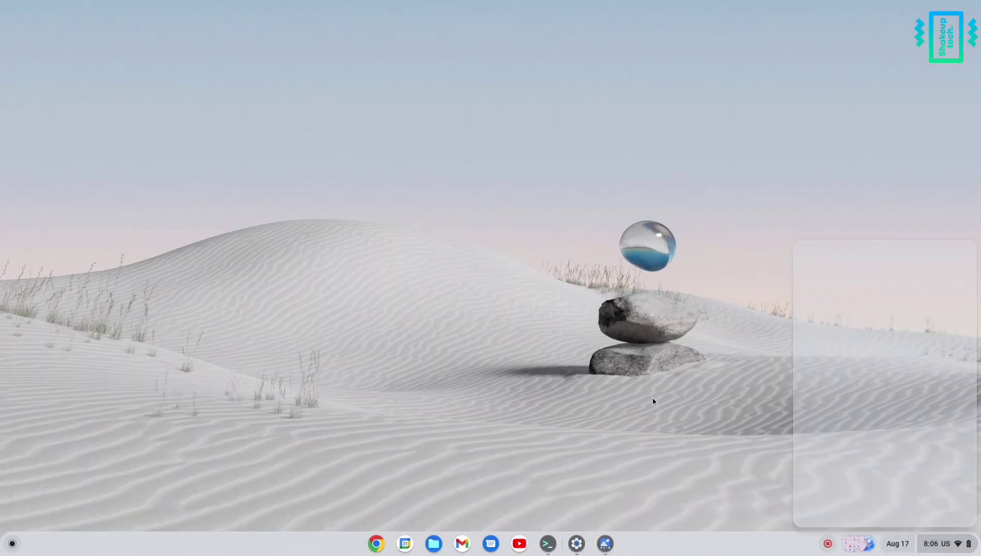
pyautogui.click(606, 544)
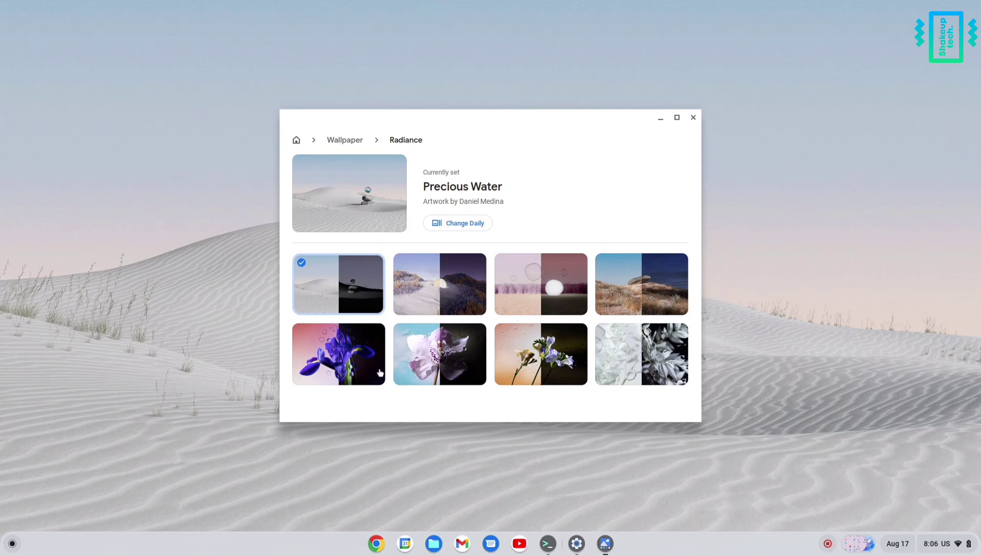
# Set Iris as the wallpaper and preview it with dark theme toggled on and off.
pyautogui.click(356, 365)
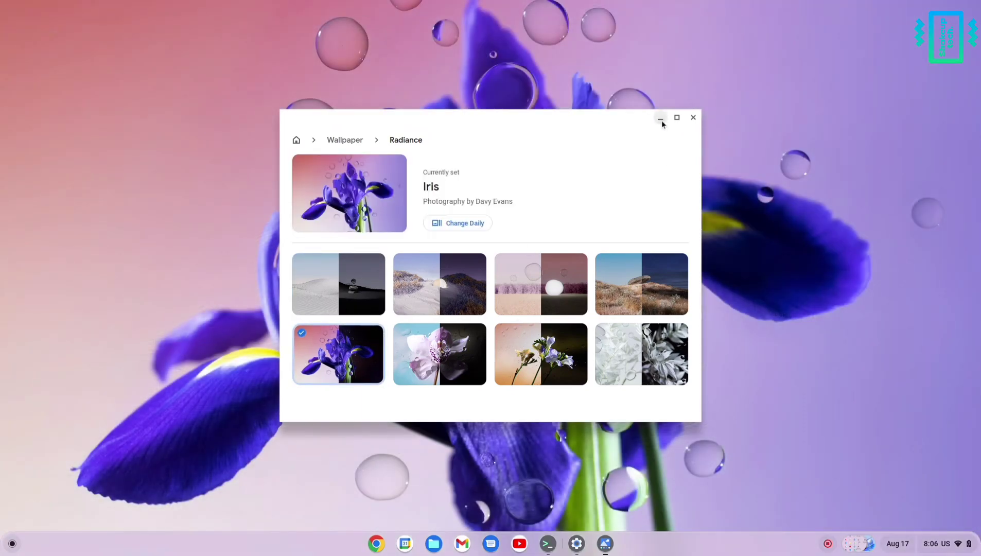
pyautogui.click(661, 120)
pyautogui.click(955, 541)
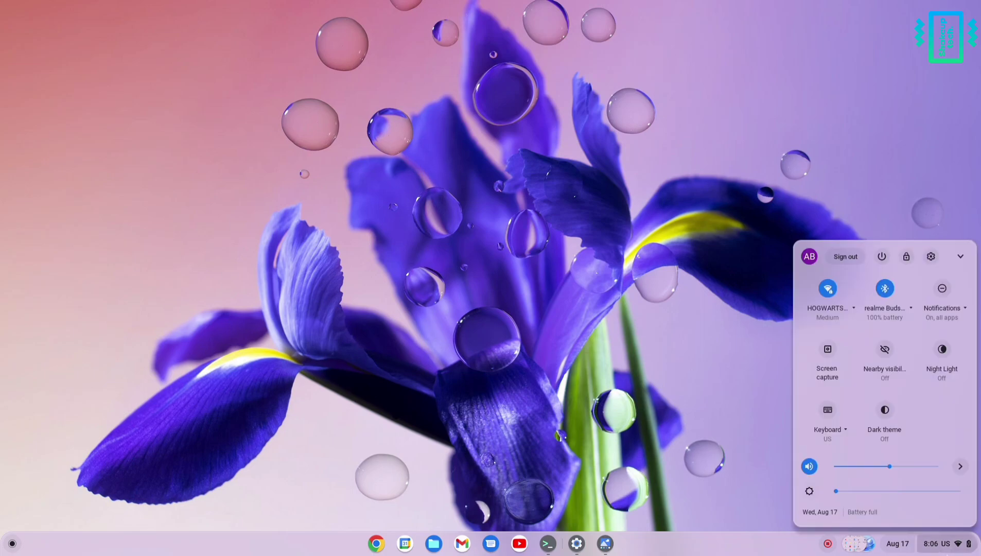
pyautogui.click(891, 412)
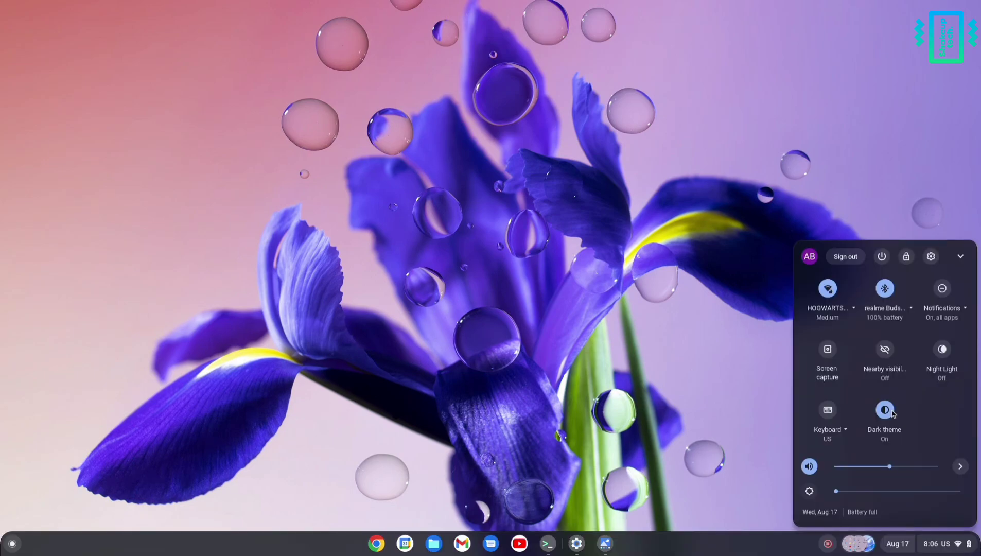
pyautogui.click(891, 412)
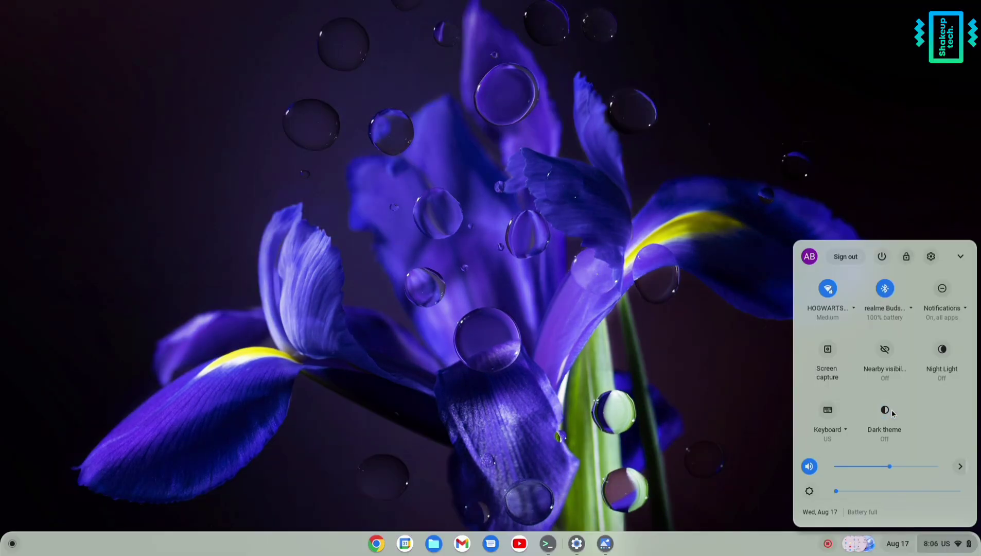
# Close Quick Settings and return to the wallpaper collections list in the Wallpaper app.
pyautogui.click(599, 463)
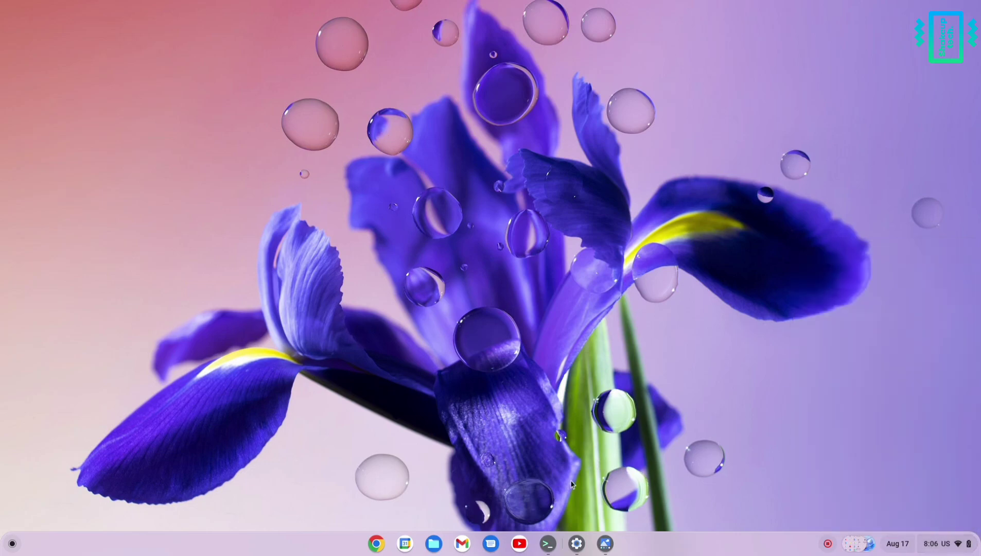
pyautogui.click(605, 543)
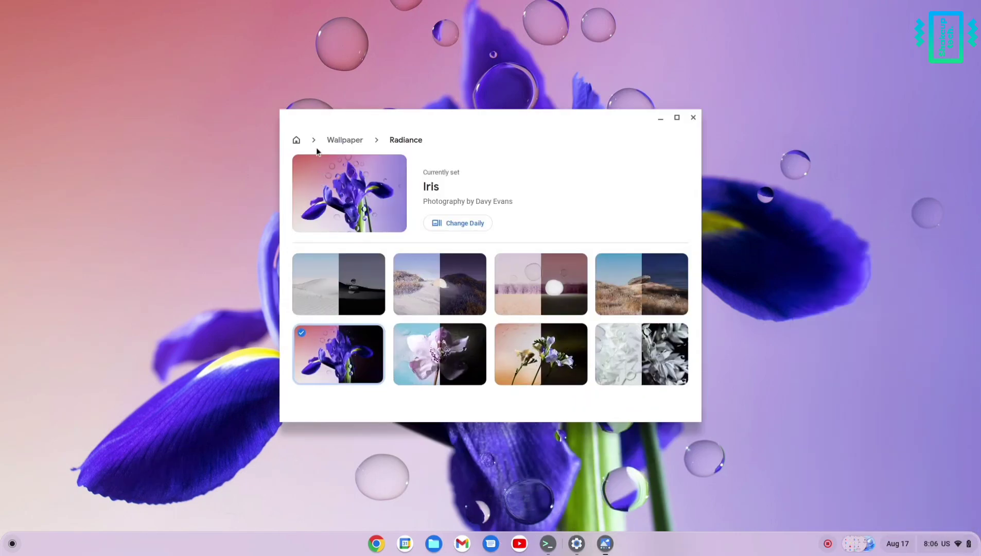
pyautogui.click(344, 140)
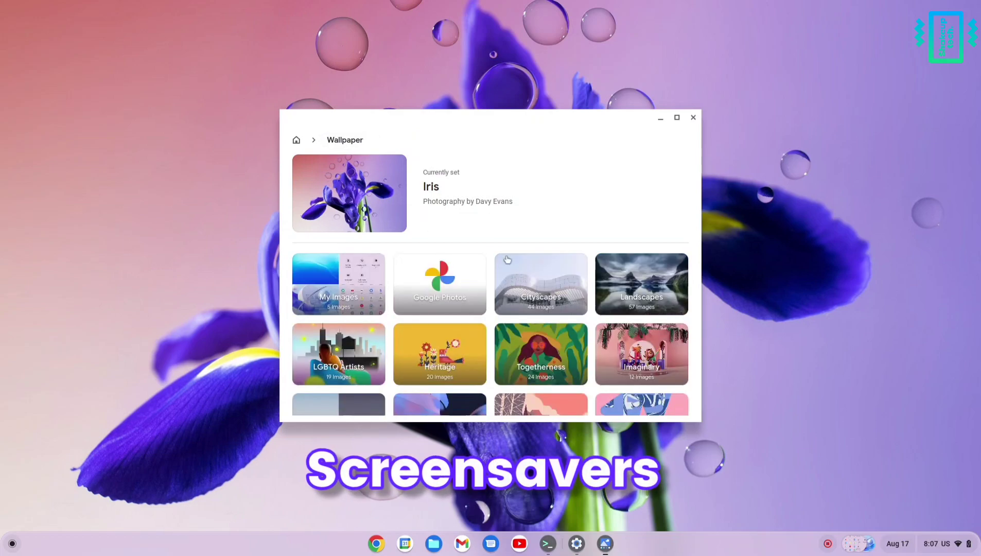
# Review the Earth and space screen saver options, then return to the personalization home page.
pyautogui.click(296, 140)
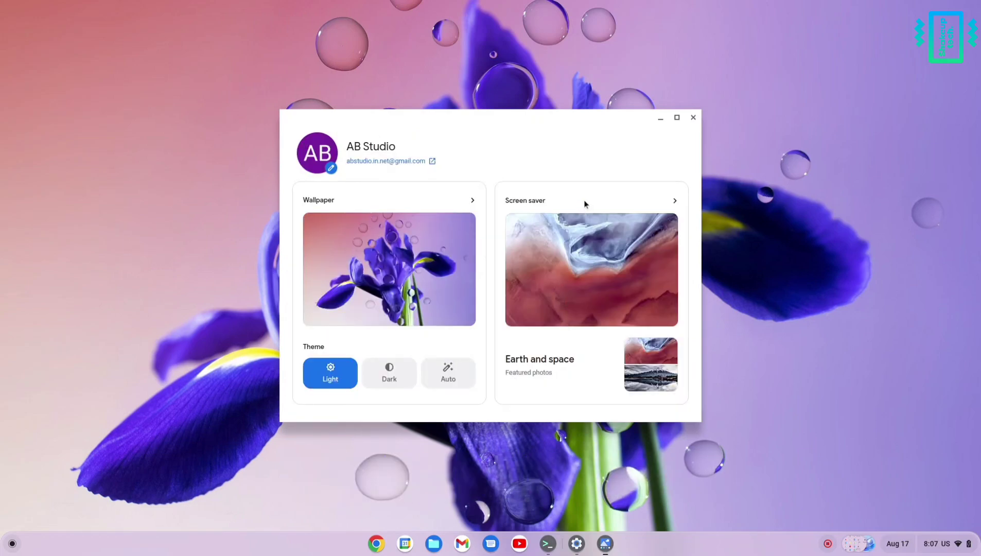
pyautogui.click(673, 200)
pyautogui.scroll(-3, 497, 344)
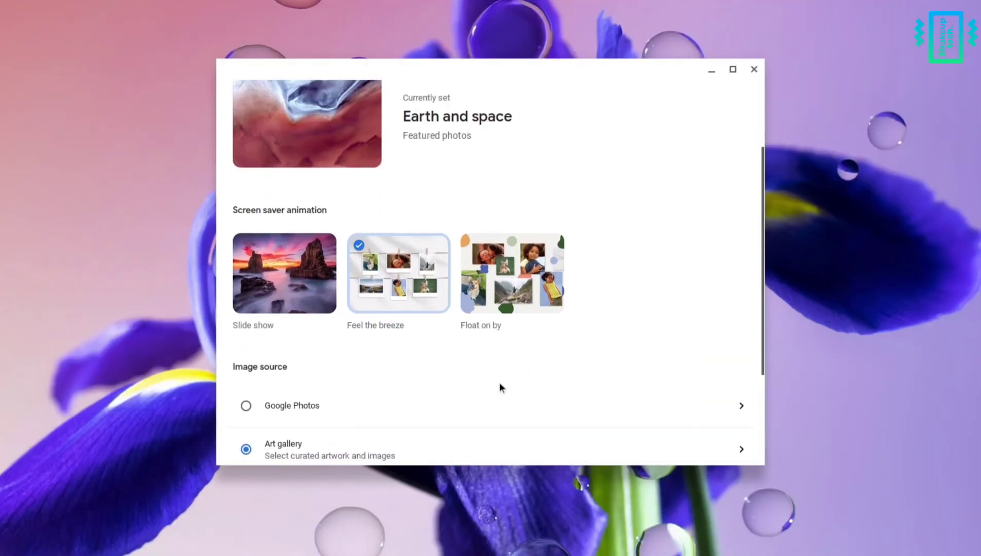
pyautogui.scroll(-1, 522, 307)
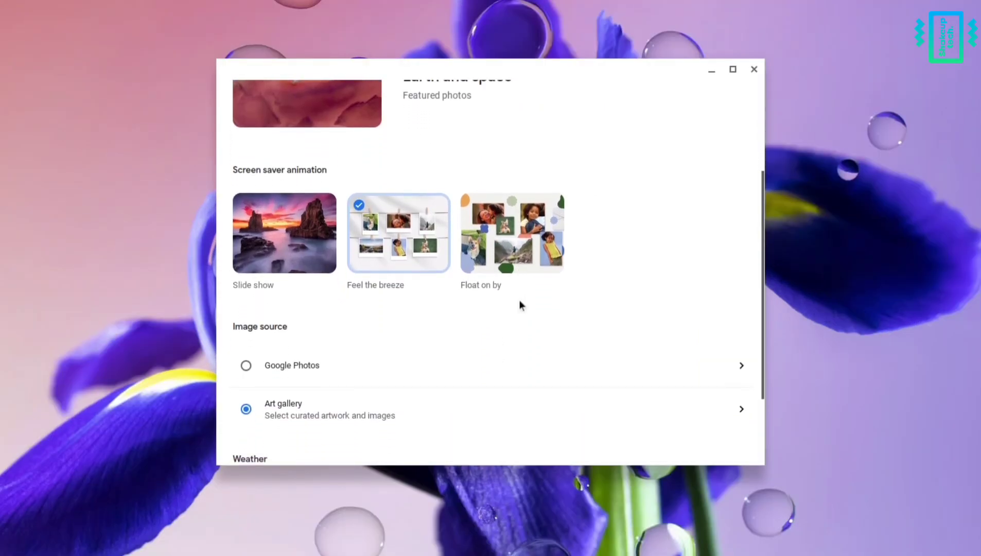
pyautogui.scroll(-3, 519, 302)
pyautogui.scroll(6, 522, 309)
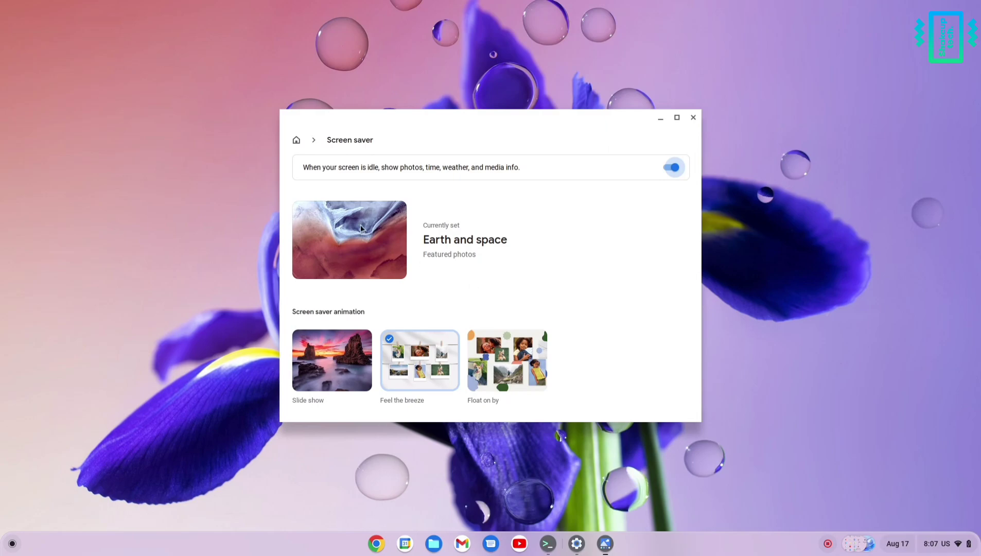
pyautogui.click(296, 140)
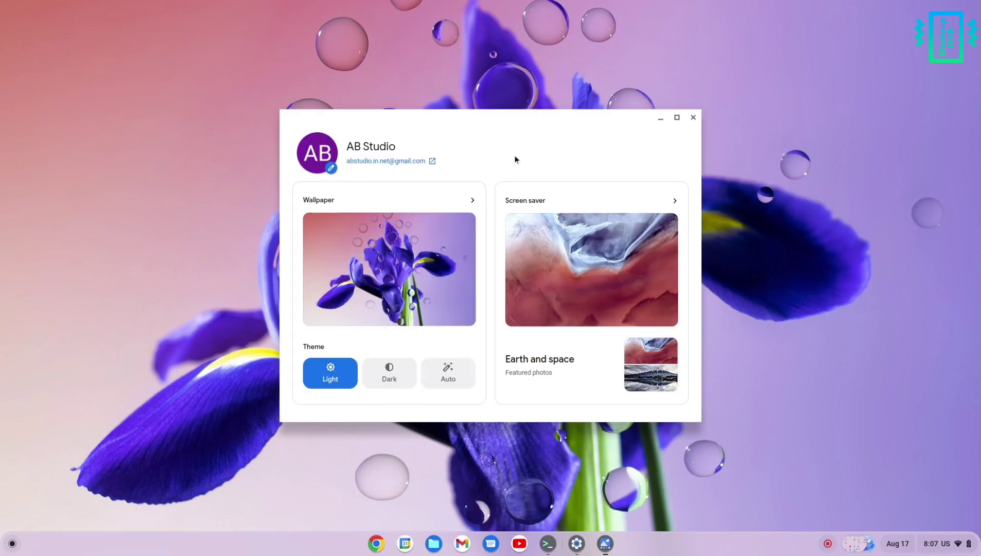
# Minimize personalization, open Settings, and cancel the Lock screen password prompt.
pyautogui.click(660, 118)
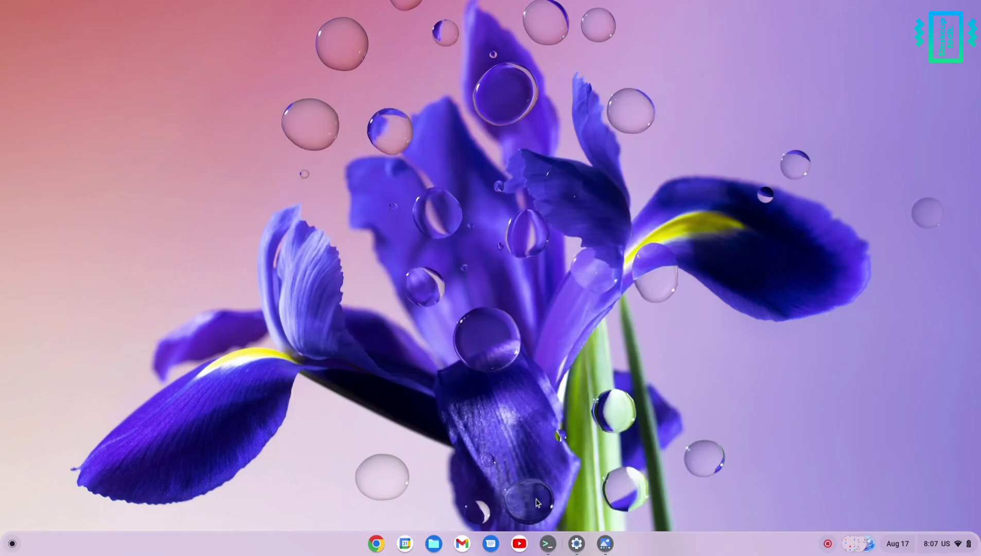
pyautogui.click(580, 542)
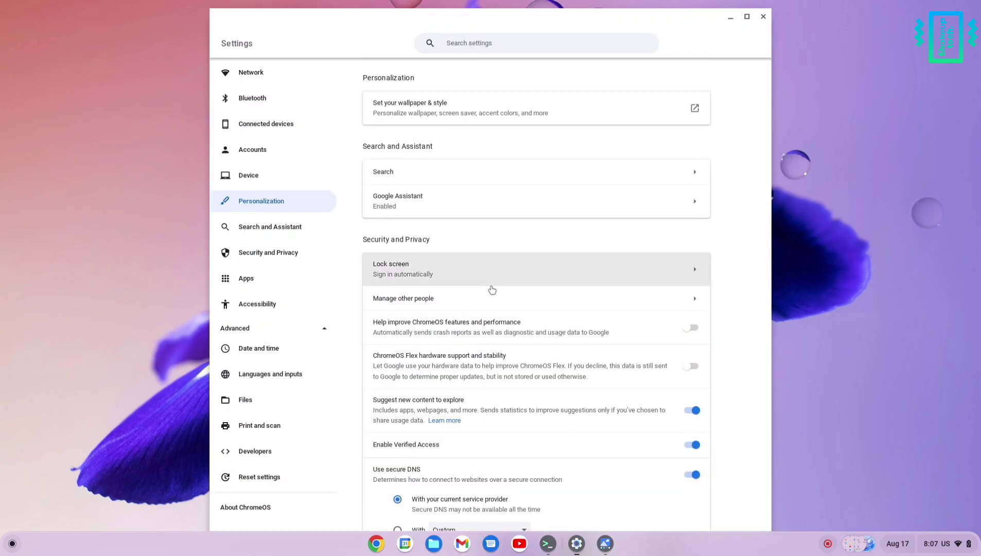
pyautogui.click(468, 265)
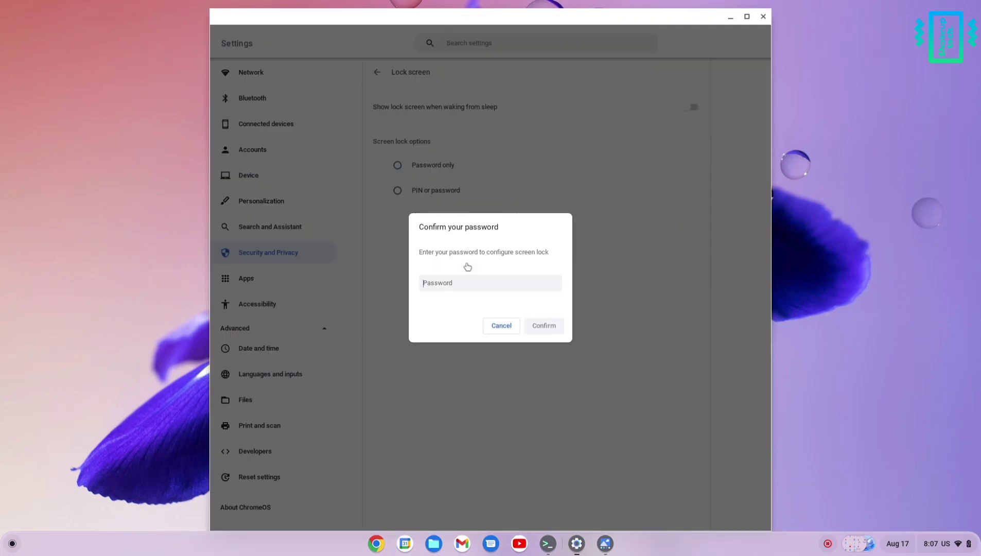
pyautogui.click(503, 326)
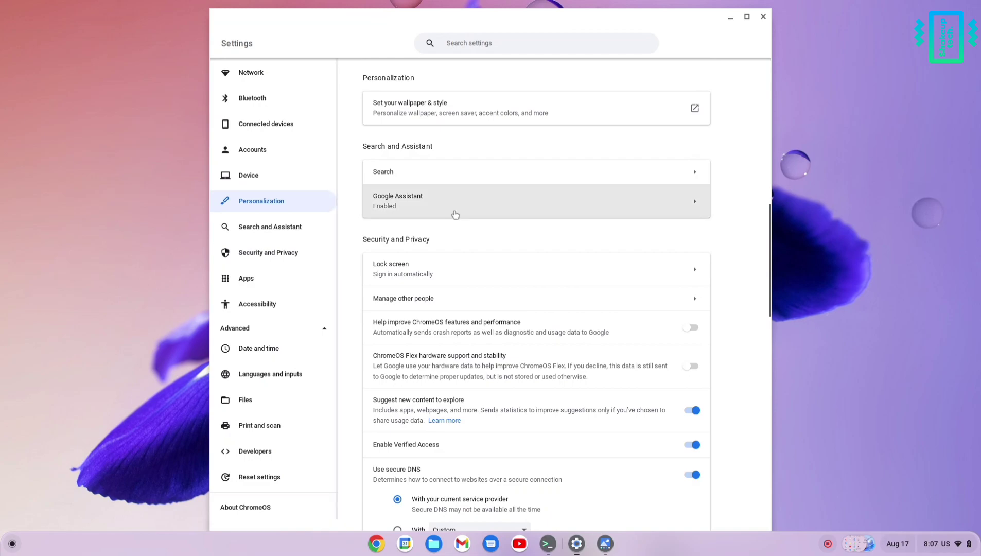
# Scroll down and open the full Accessibility settings page to browse its options.
pyautogui.scroll(-2, 500, 304)
pyautogui.scroll(-8, 500, 302)
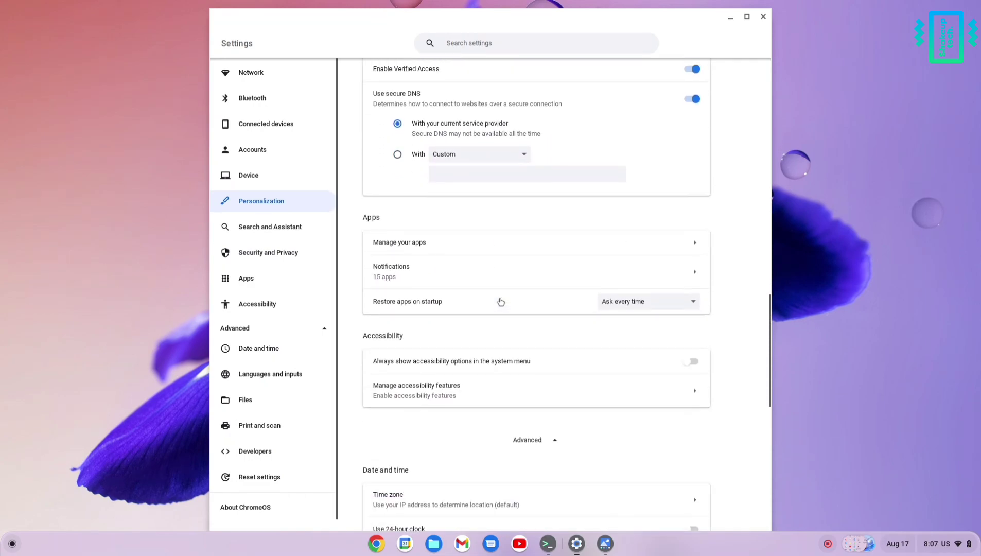
pyautogui.scroll(-1, 501, 301)
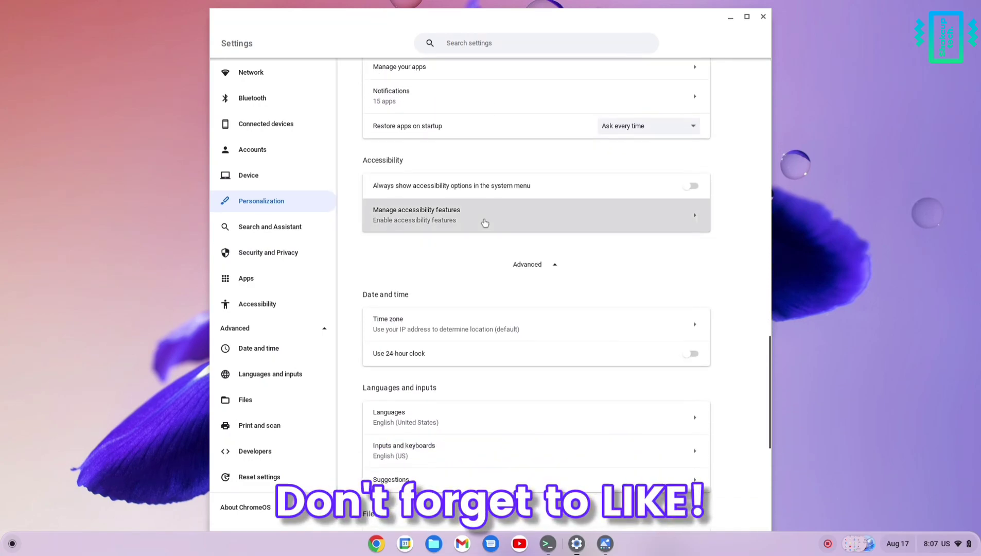
pyautogui.click(484, 219)
pyautogui.scroll(-6, 566, 307)
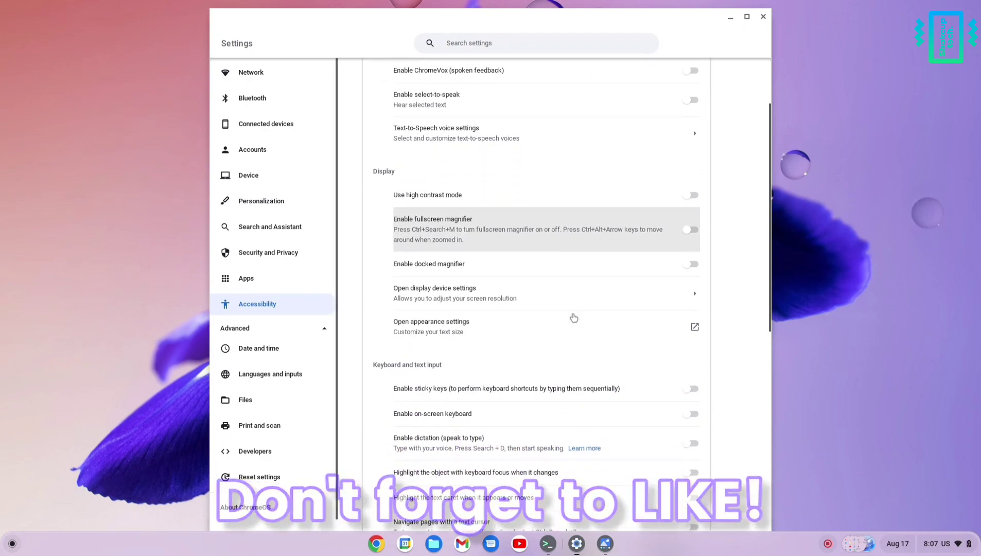
pyautogui.scroll(2, 568, 294)
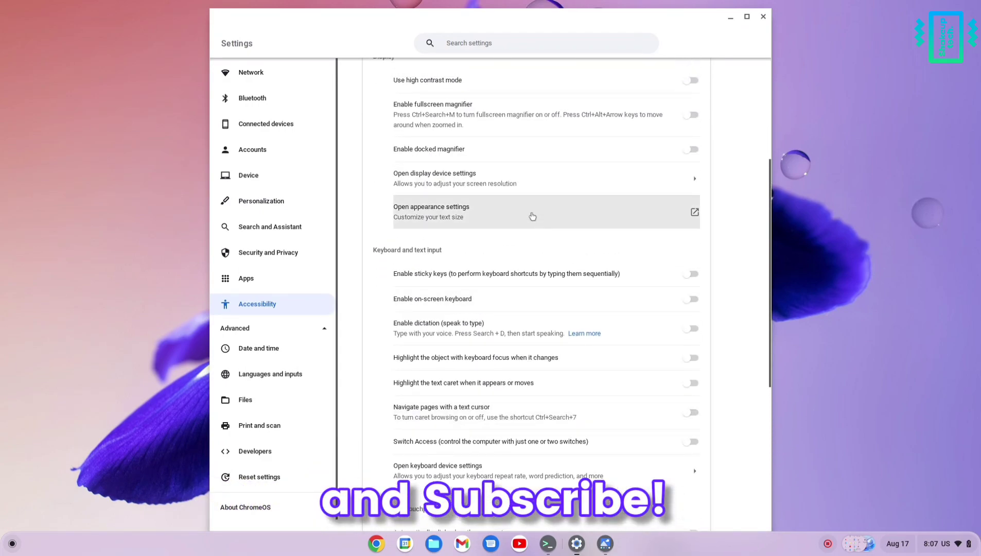
# Open display device settings, go back to Accessibility, and scroll down to the advanced Date and time section.
pyautogui.click(594, 187)
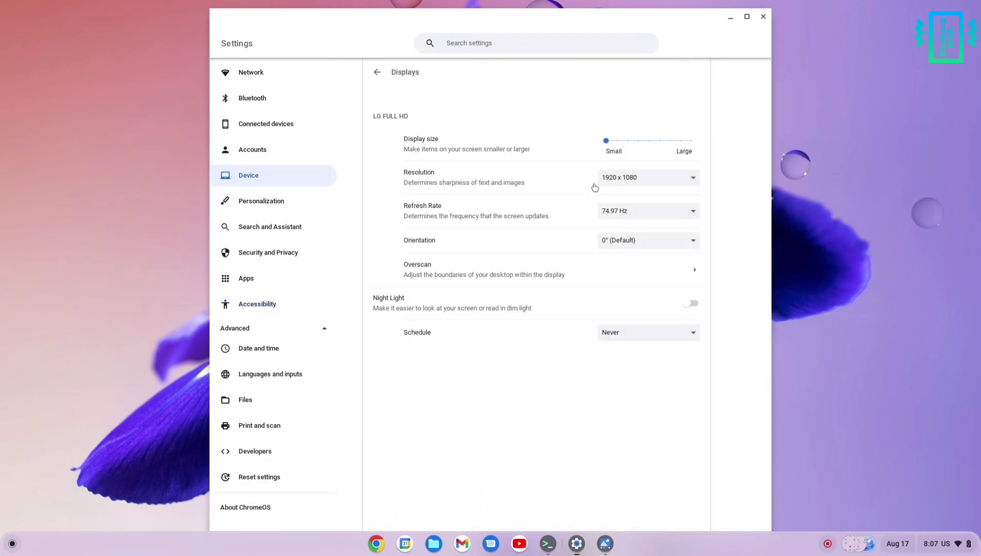
pyautogui.click(377, 72)
pyautogui.scroll(-4, 592, 319)
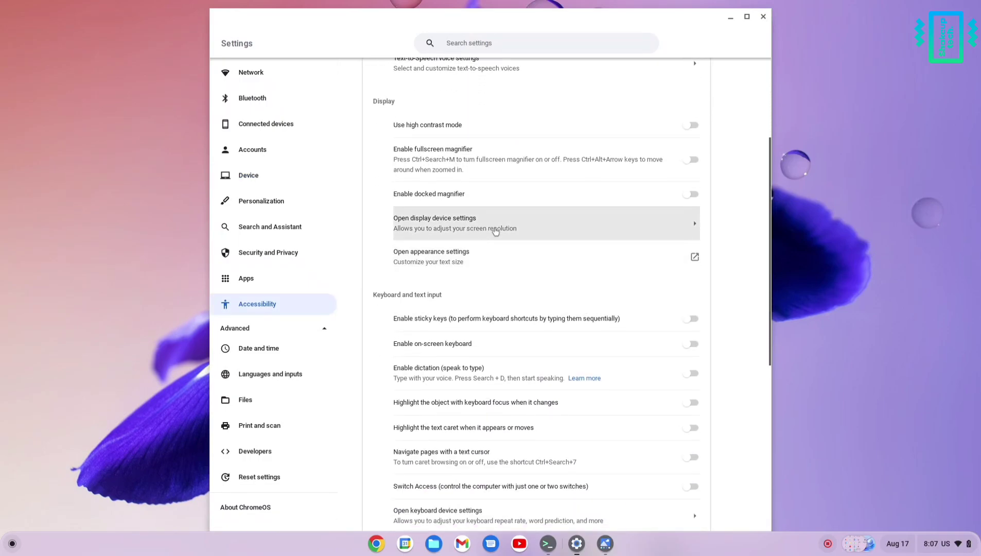
pyautogui.scroll(-3, 591, 281)
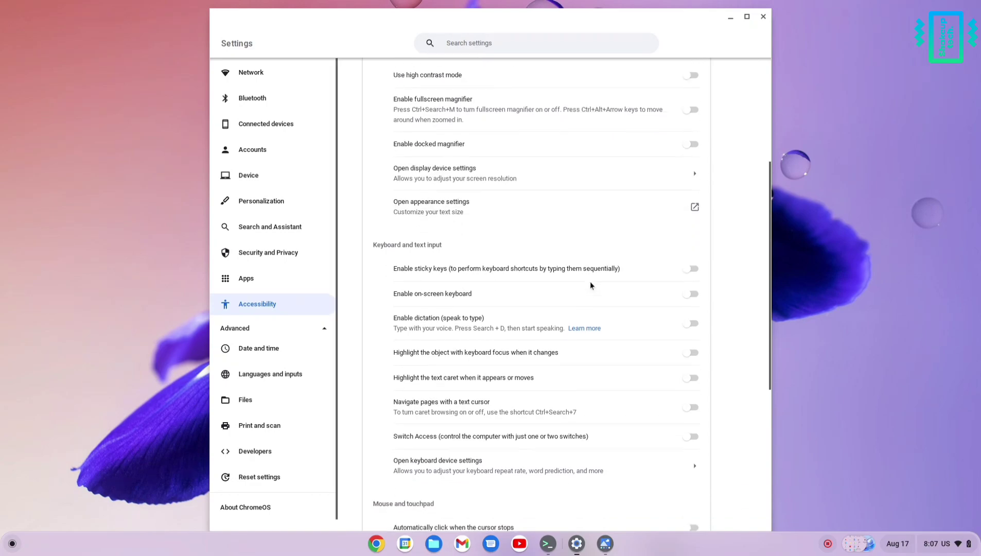
pyautogui.scroll(-4, 608, 309)
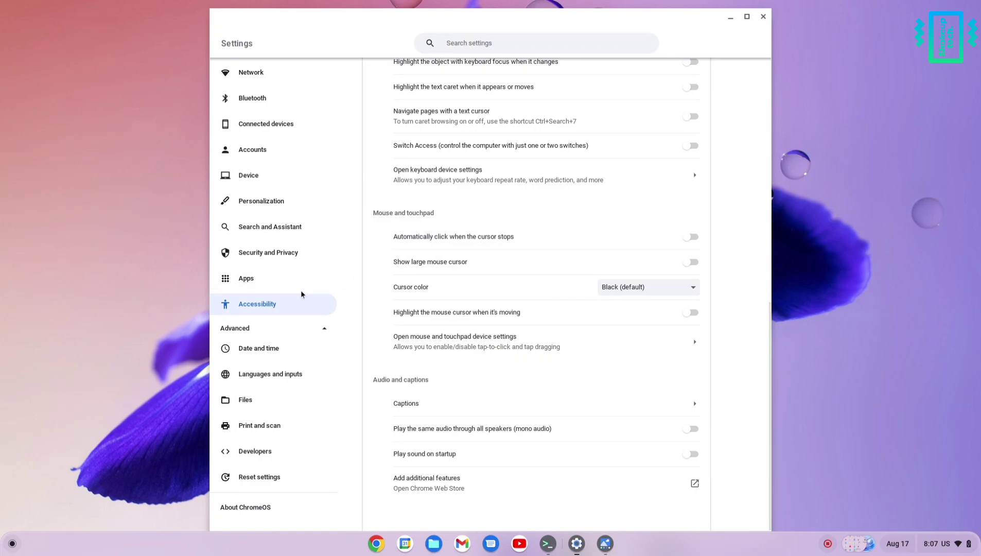
pyautogui.scroll(-1, 300, 303)
# Jump through Date and time, Languages and Print sections to Developers > Linux development environment.
pyautogui.click(295, 343)
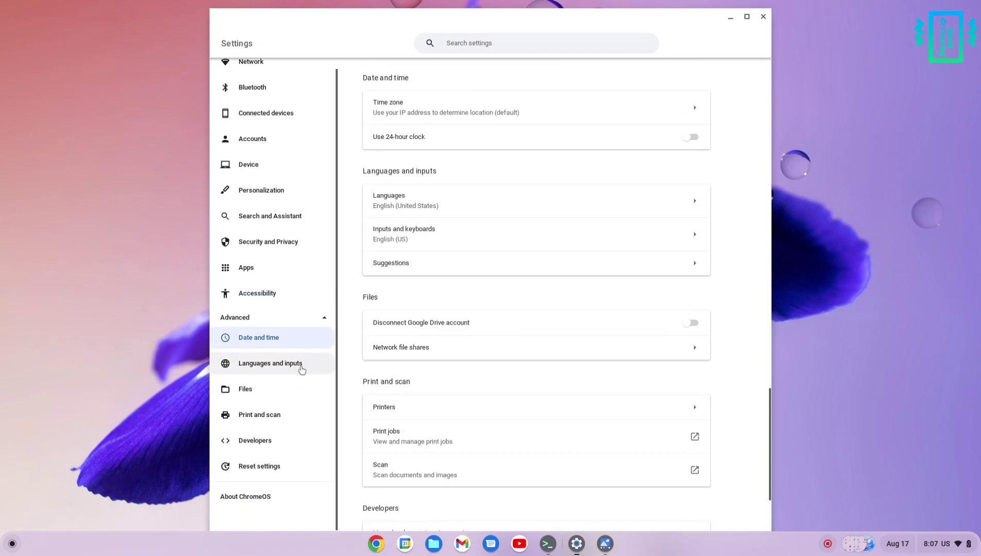
pyautogui.click(302, 368)
pyautogui.click(309, 413)
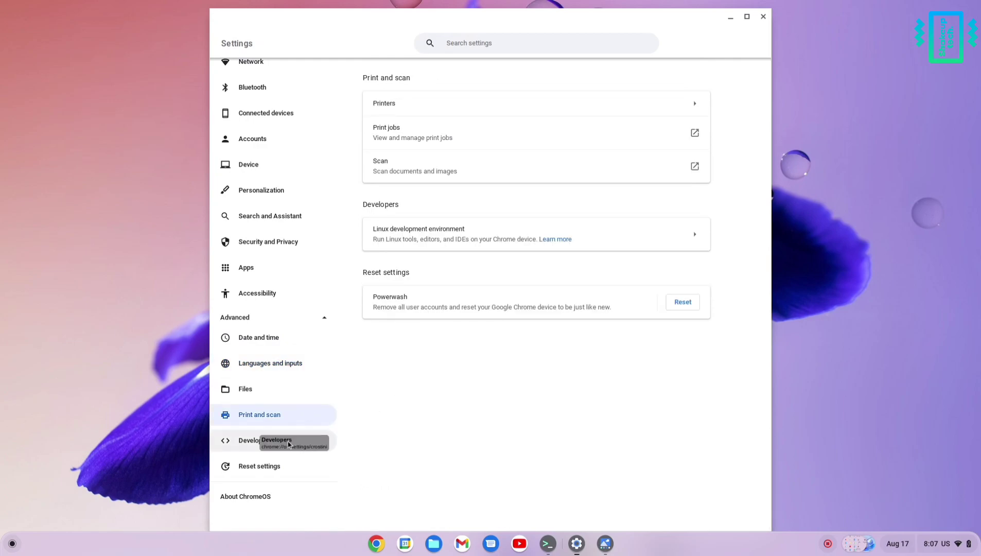
pyautogui.click(249, 441)
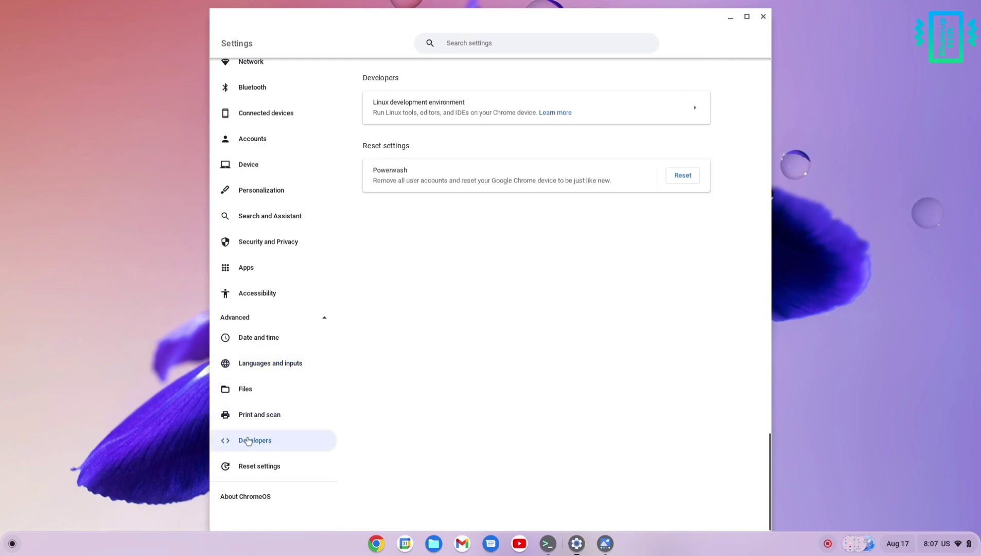
pyautogui.click(694, 107)
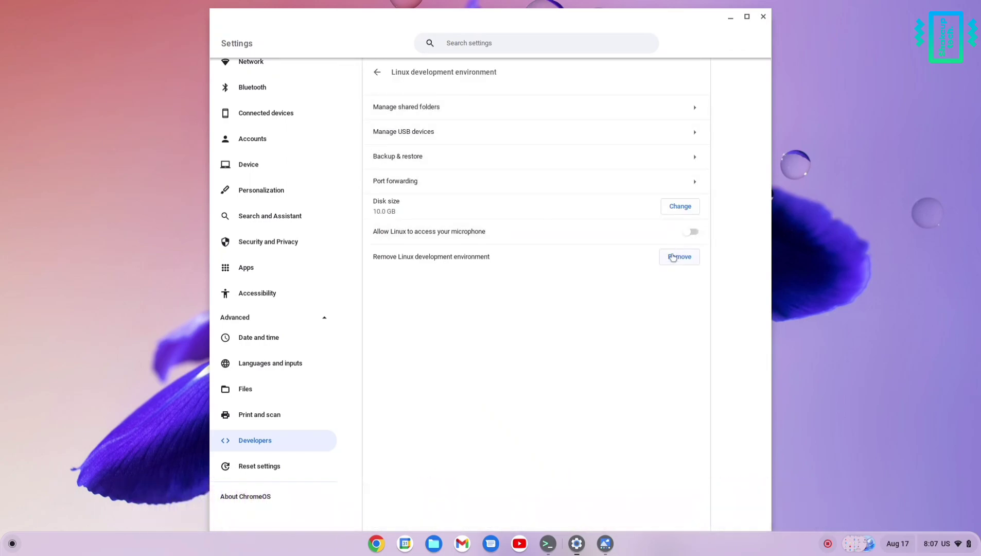
# Bring up the Linux Terminal window from the shelf, then minimize it.
pyautogui.click(548, 544)
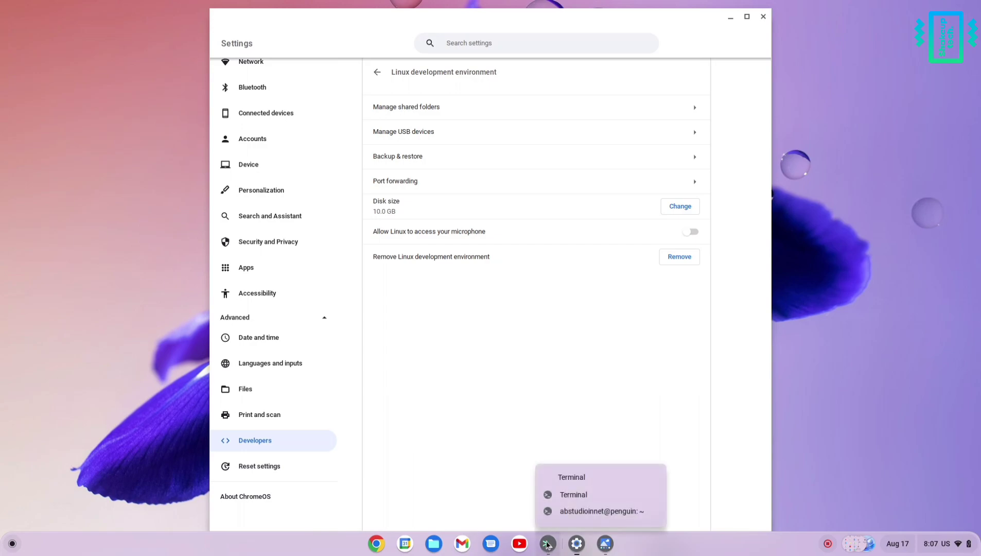
pyautogui.click(573, 512)
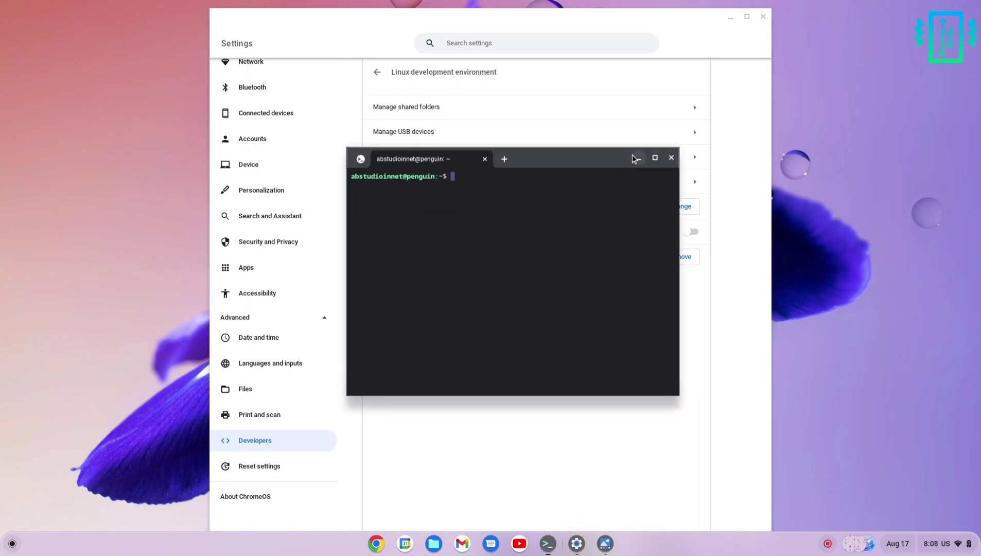
pyautogui.click(638, 158)
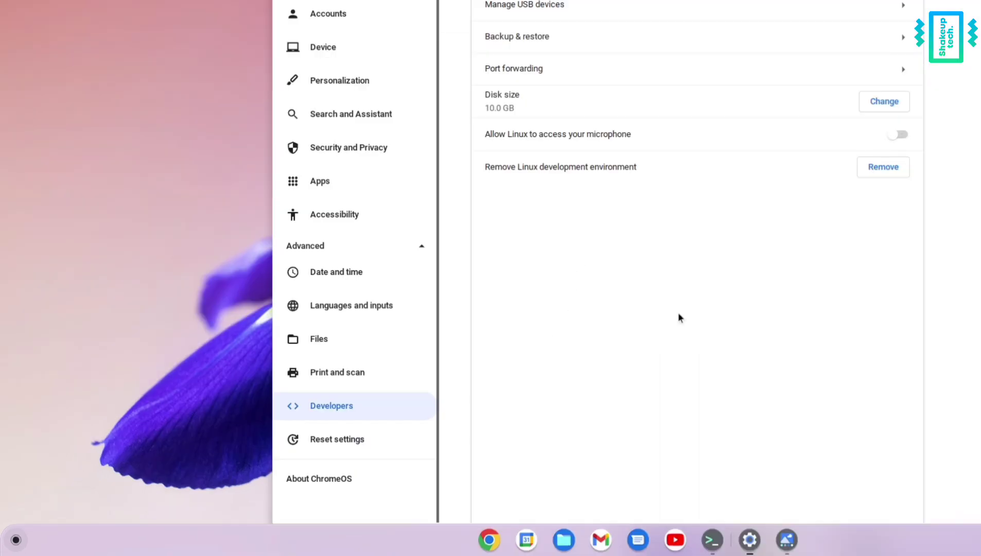
# Open the app launcher and peek into the Linux apps folder, then close it.
pyautogui.press('super')
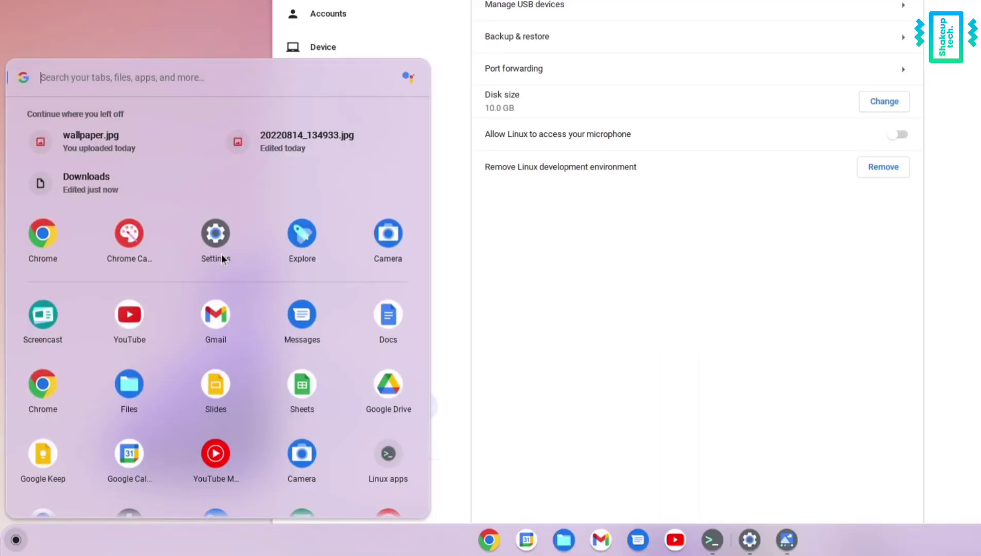
pyautogui.scroll(-3, 226, 255)
pyautogui.click(394, 338)
pyautogui.click(324, 393)
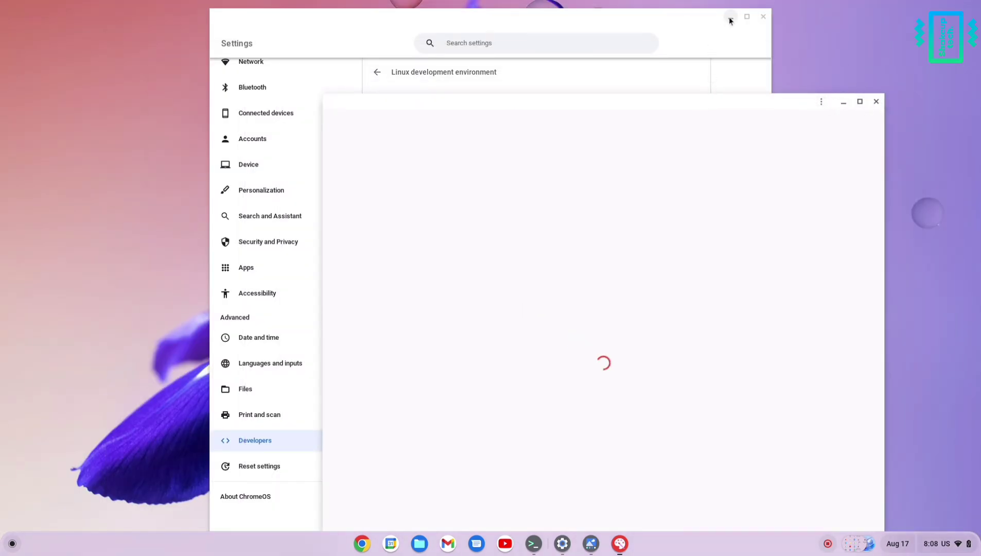
# Minimise Settings, move Canvas up-left, and start a new blank drawing with the marker.
pyautogui.click(730, 18)
pyautogui.moveTo(696, 101); pyautogui.dragTo(601, 45)
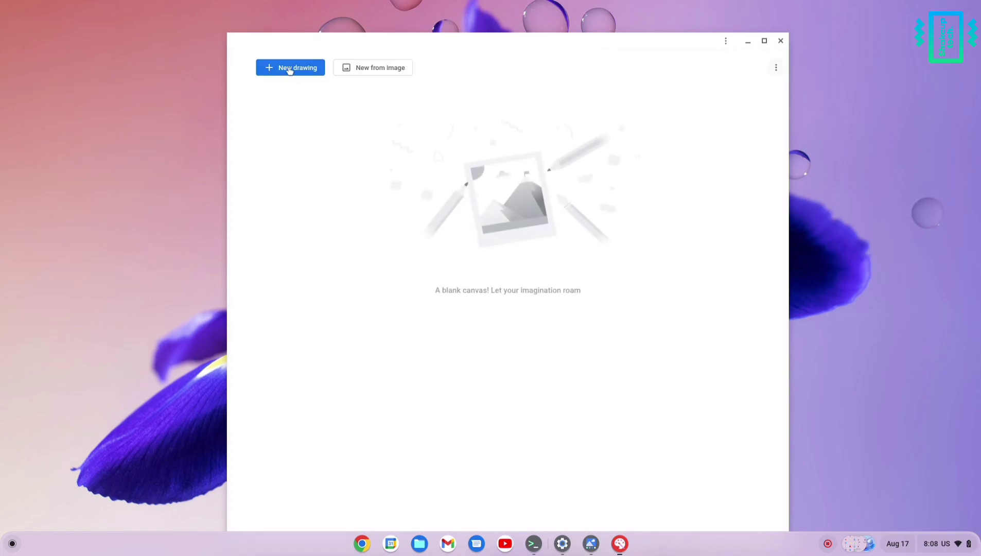
pyautogui.click(311, 76)
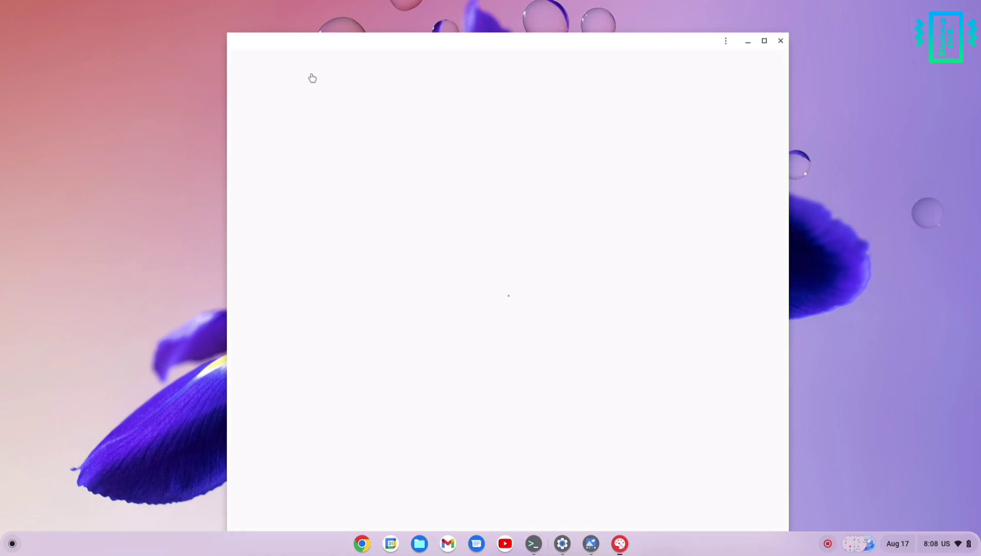
pyautogui.click(247, 336)
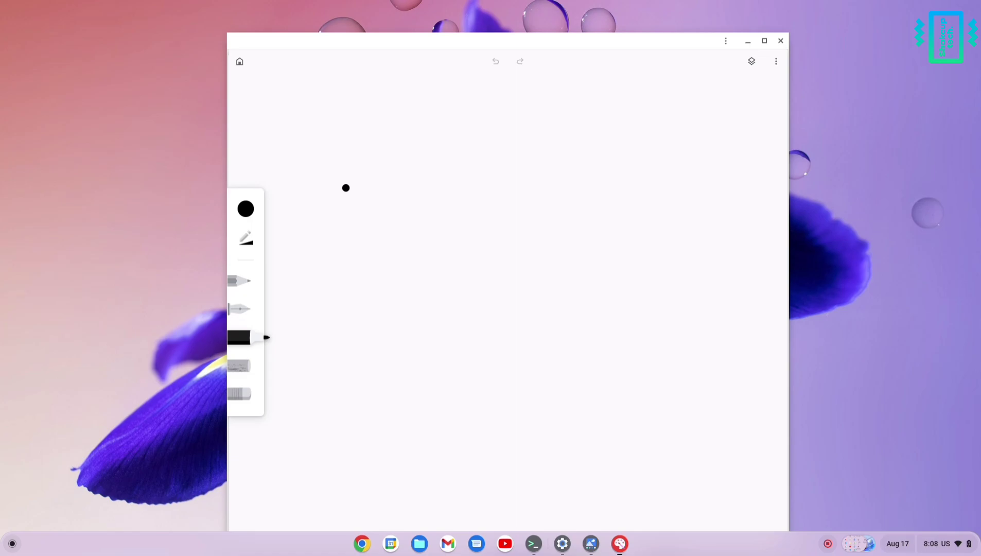
# Draw a thick black wavy marker stroke, then a thin red pencil zigzag across it.
pyautogui.moveTo(366, 144)
pyautogui.mouseDown()
pyautogui.moveTo(343, 184)
pyautogui.moveTo(374, 249)
pyautogui.moveTo(473, 307)
pyautogui.moveTo(558, 399)
pyautogui.mouseUp()
pyautogui.click(257, 284)
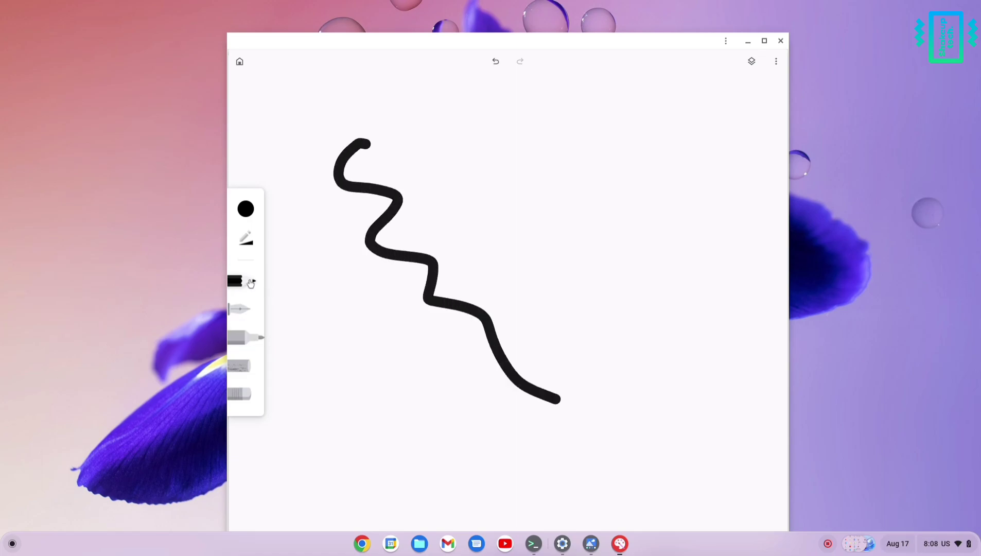
pyautogui.click(248, 208)
pyautogui.click(321, 261)
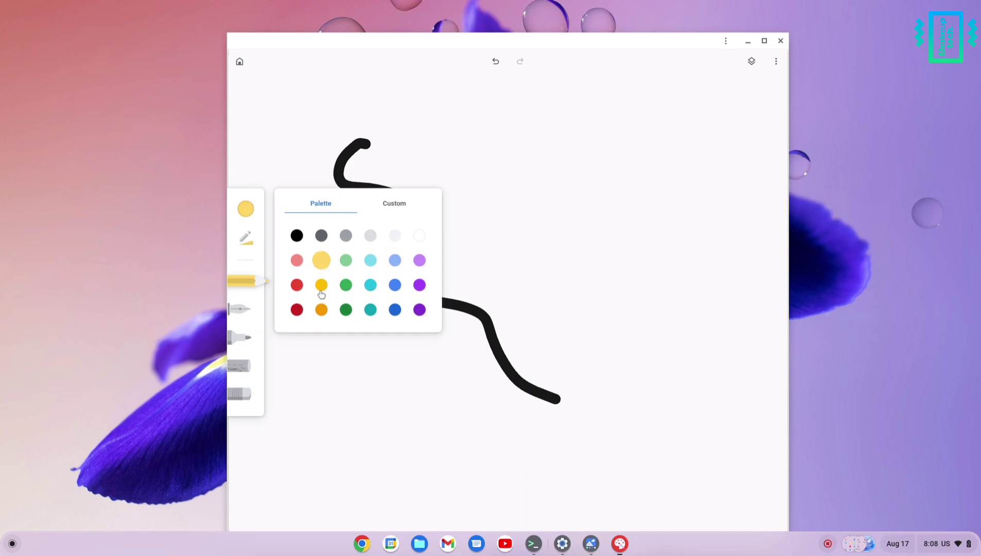
pyautogui.click(296, 285)
pyautogui.click(383, 162)
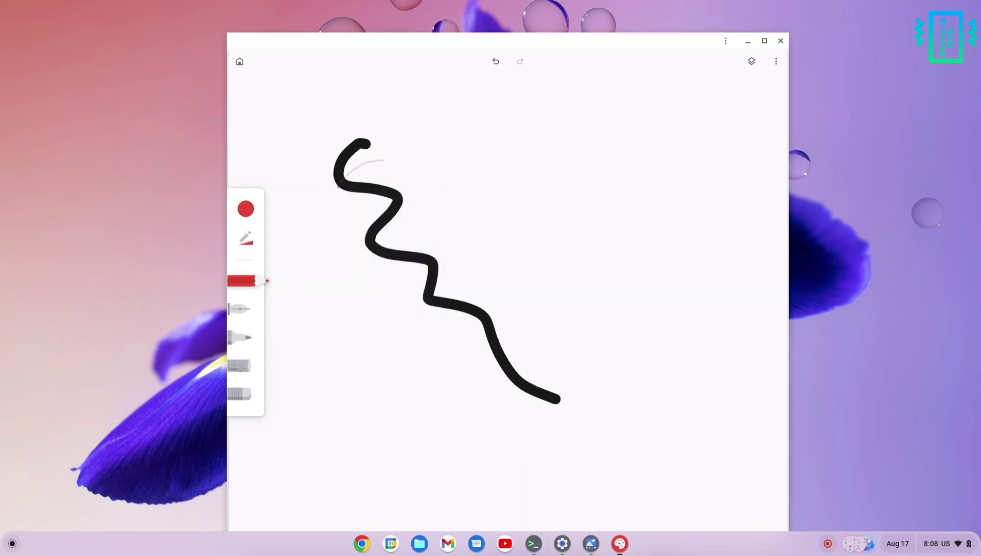
pyautogui.moveTo(395, 278); pyautogui.dragTo(462, 329)
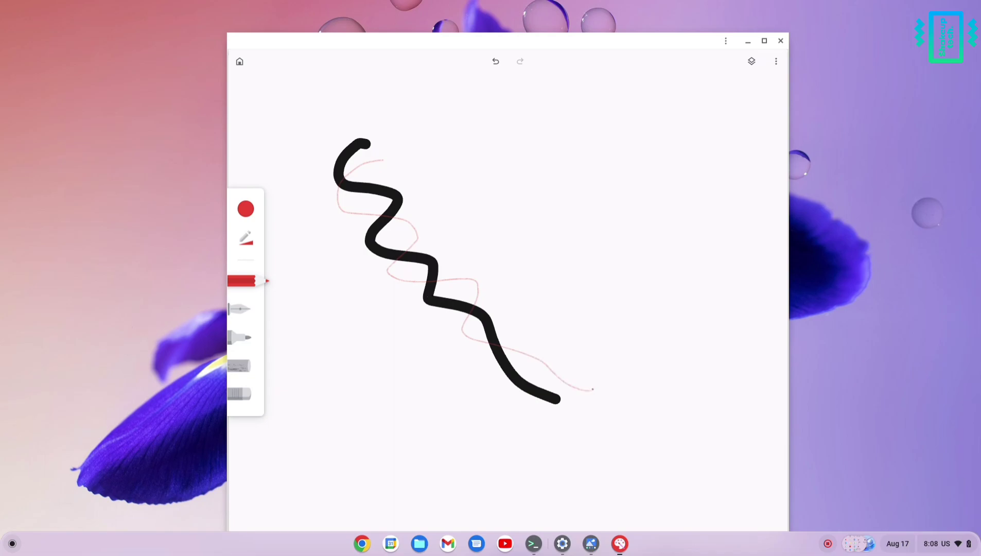
pyautogui.click(239, 394)
# Erase part of the black stroke and add a new empty layer on top.
pyautogui.moveTo(373, 189)
pyautogui.mouseDown()
pyautogui.moveTo(360, 170)
pyautogui.moveTo(337, 198)
pyautogui.moveTo(558, 416)
pyautogui.moveTo(494, 207)
pyautogui.mouseUp()
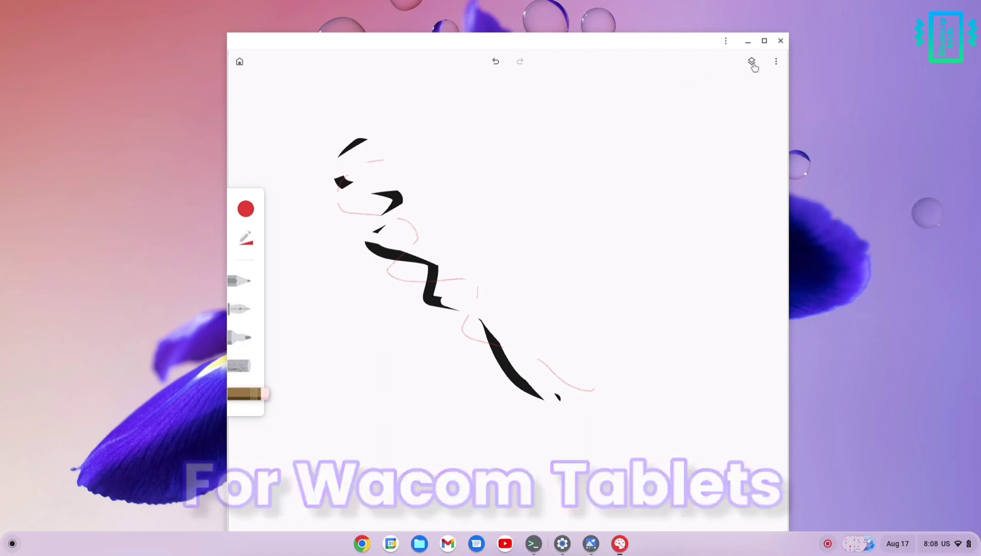
pyautogui.click(752, 61)
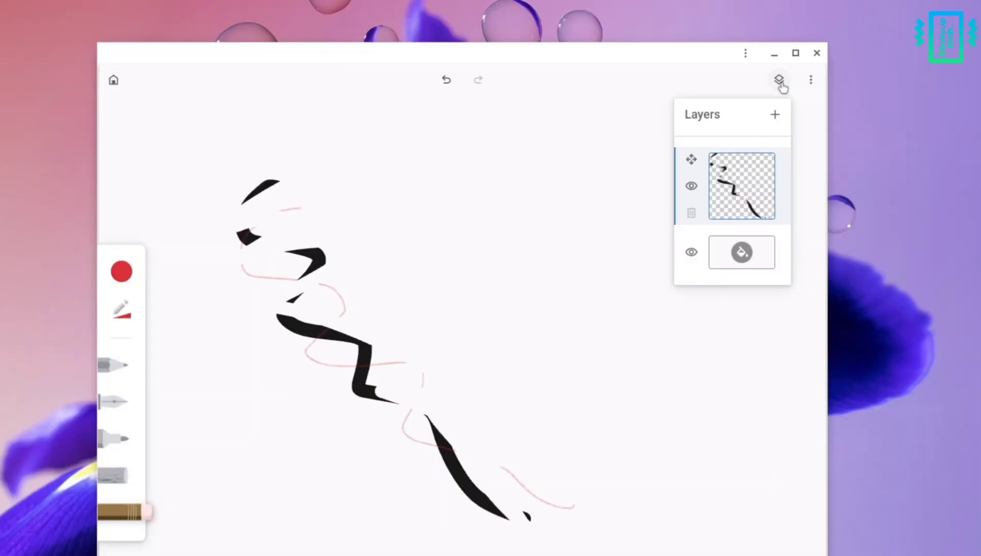
pyautogui.click(774, 116)
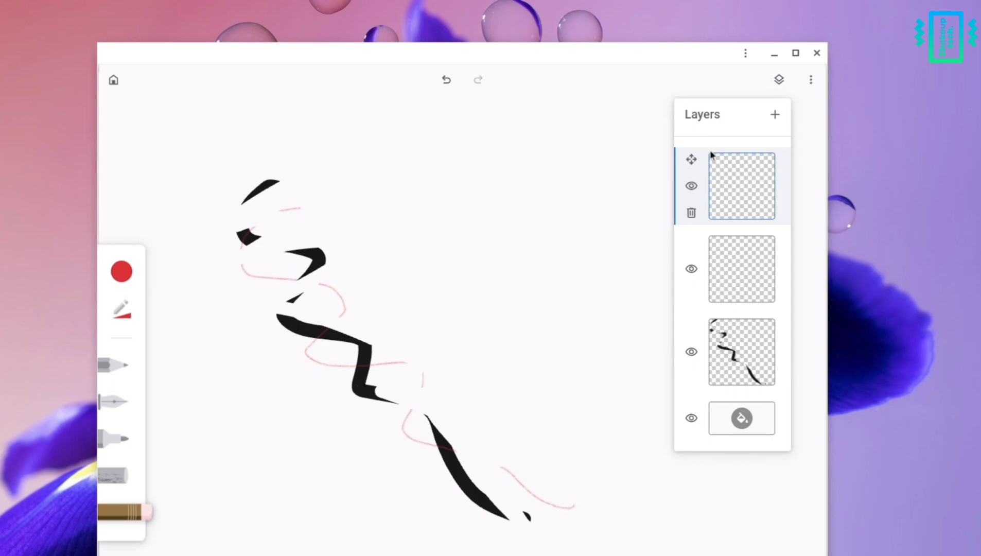
pyautogui.click(615, 138)
pyautogui.click(810, 79)
# Close Chrome Canvas and launch the Gallery app from the launcher.
pyautogui.click(624, 133)
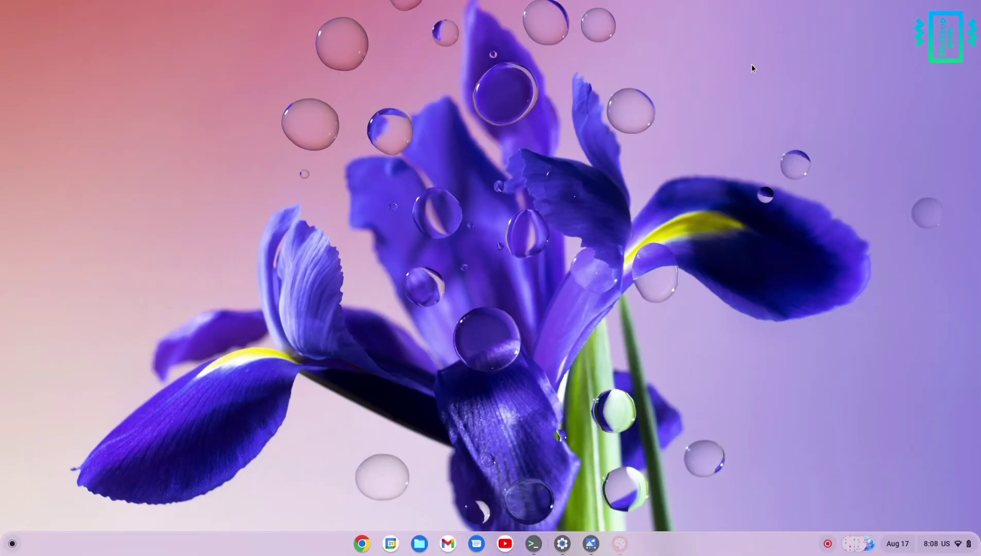
pyautogui.click(781, 41)
pyautogui.press('super')
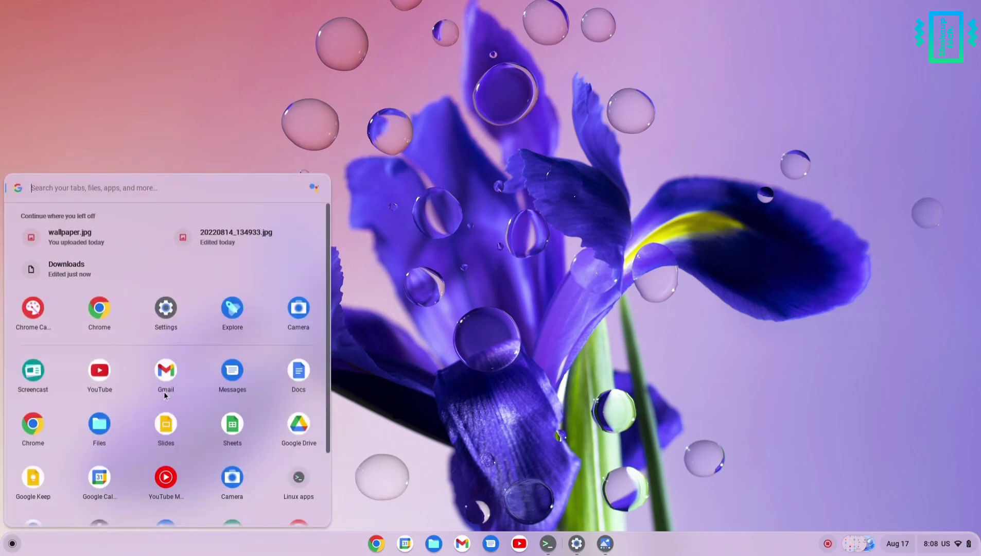
pyautogui.scroll(-3, 175, 394)
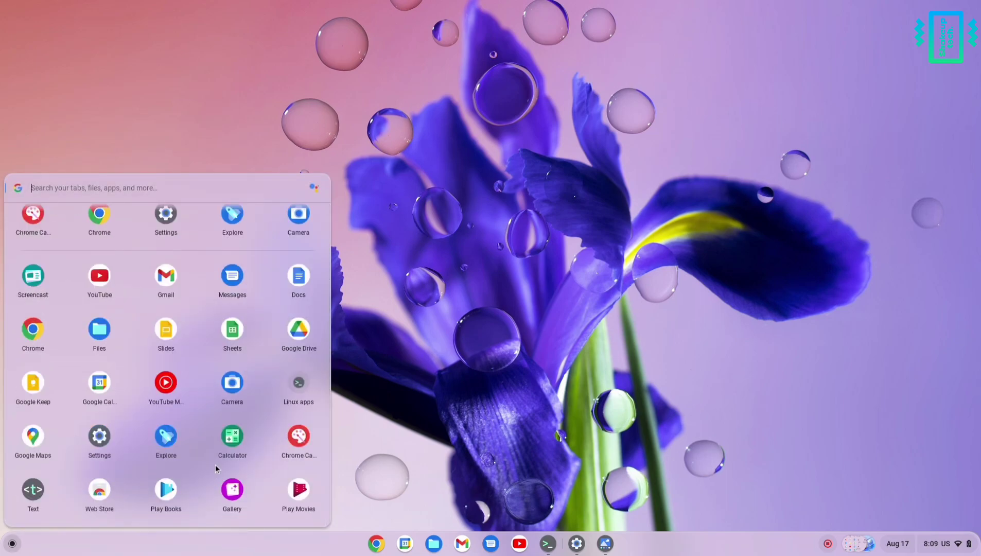
pyautogui.click(232, 491)
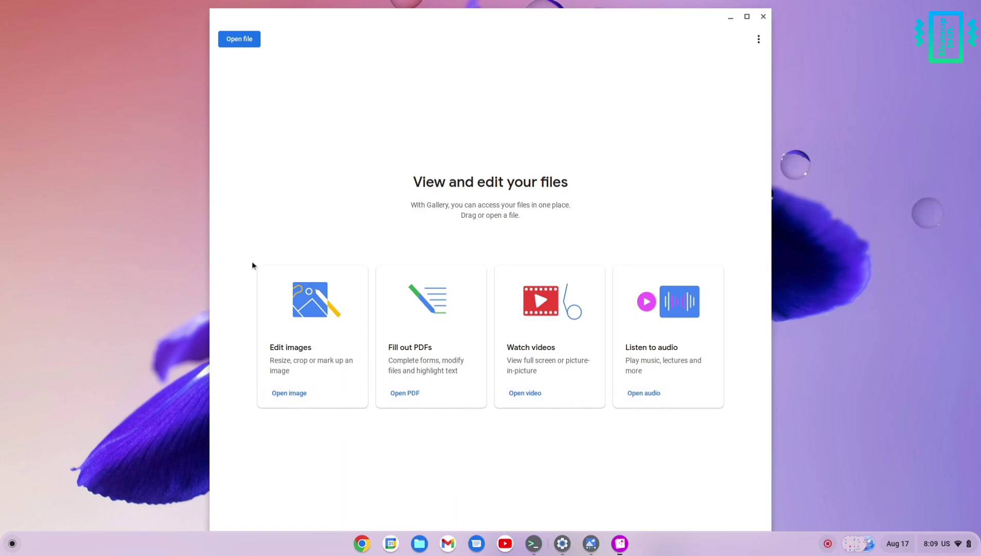
# Cancel Gallery's file browser, close Gallery, and browse the launcher's app grid.
pyautogui.click(234, 44)
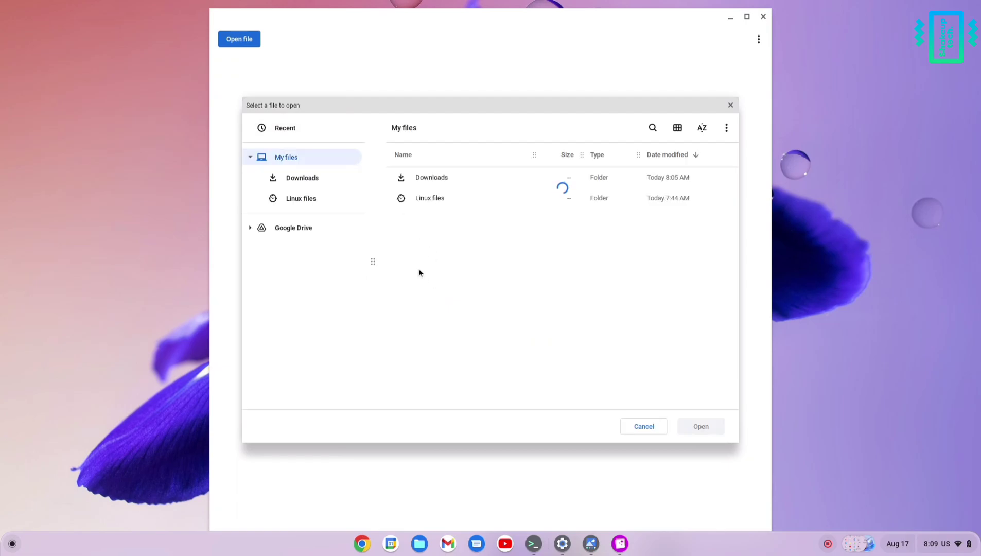
pyautogui.click(731, 105)
pyautogui.click(762, 17)
pyautogui.click(12, 544)
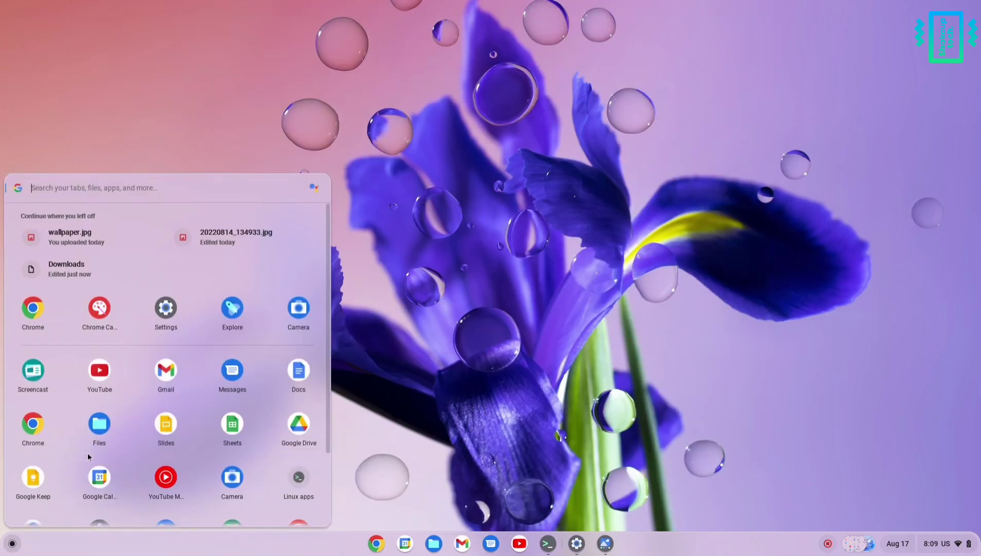
pyautogui.scroll(-3, 56, 464)
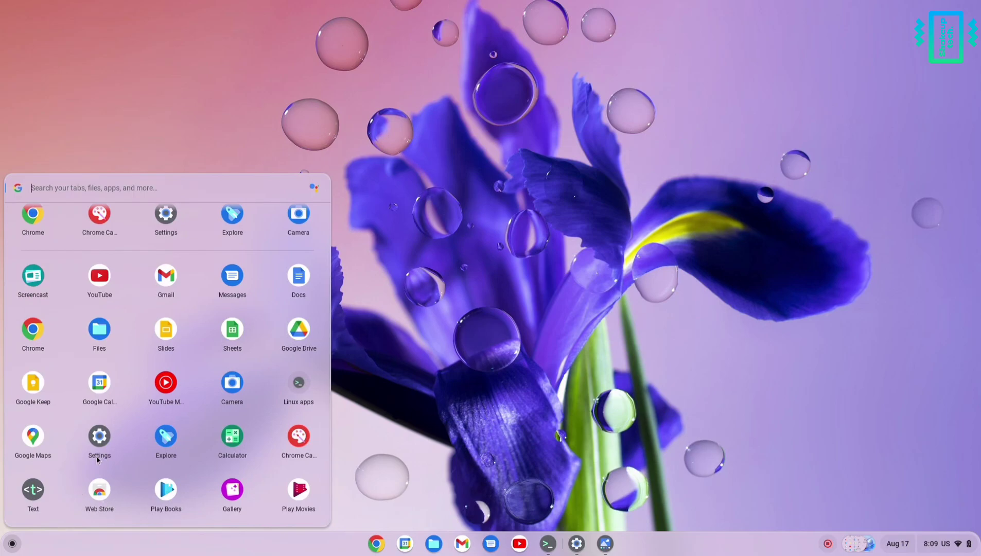
pyautogui.scroll(2, 144, 464)
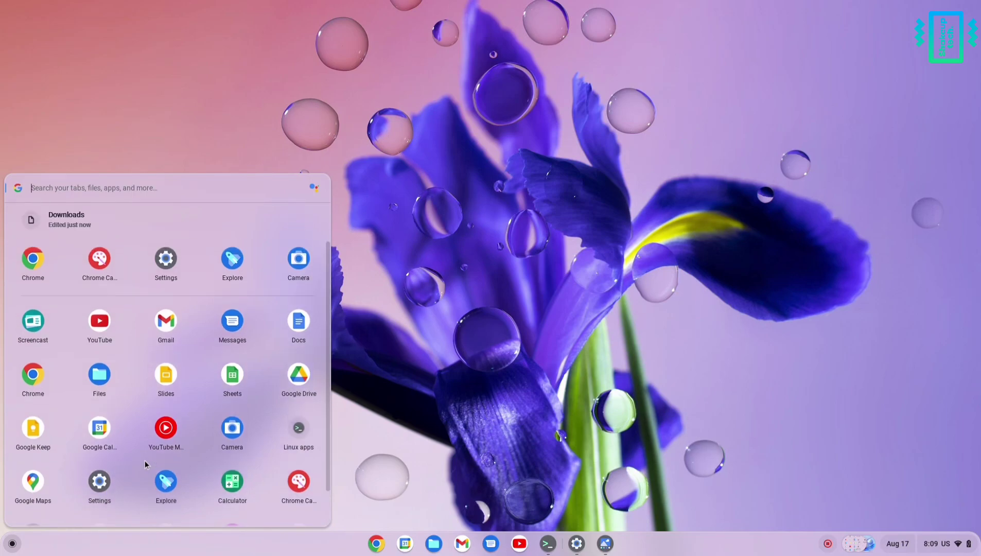
# Open Camera and cycle through Video and Photo modes to Scan mode.
pyautogui.click(305, 260)
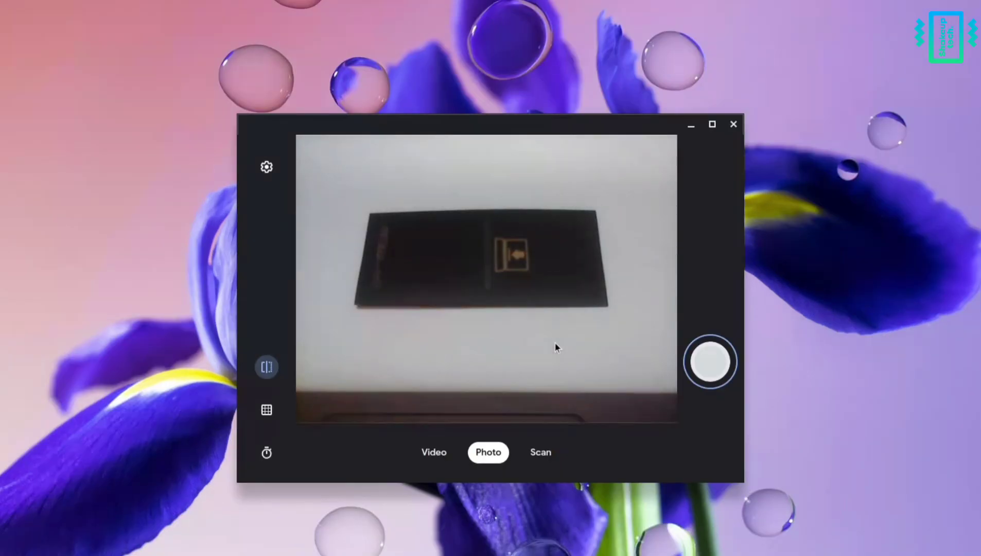
pyautogui.click(426, 453)
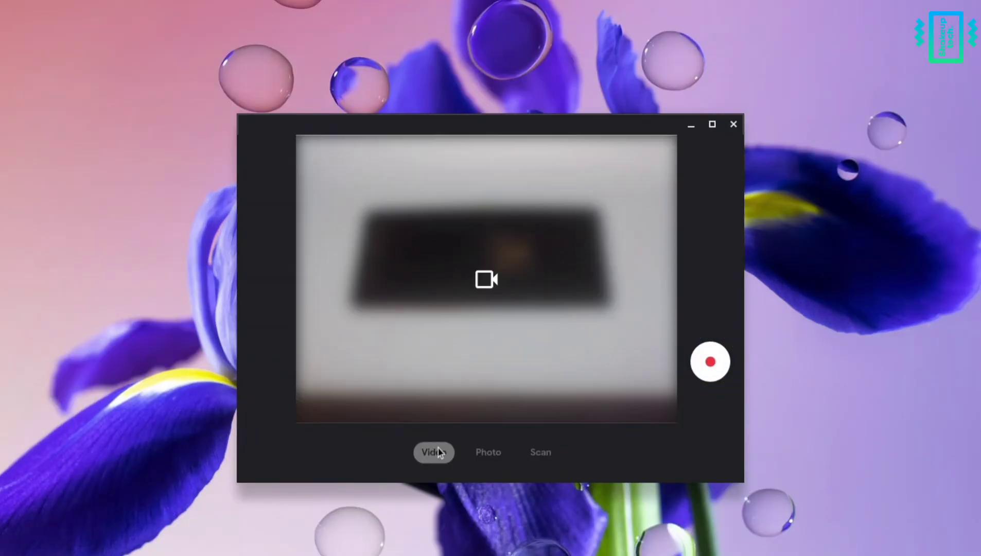
pyautogui.click(488, 453)
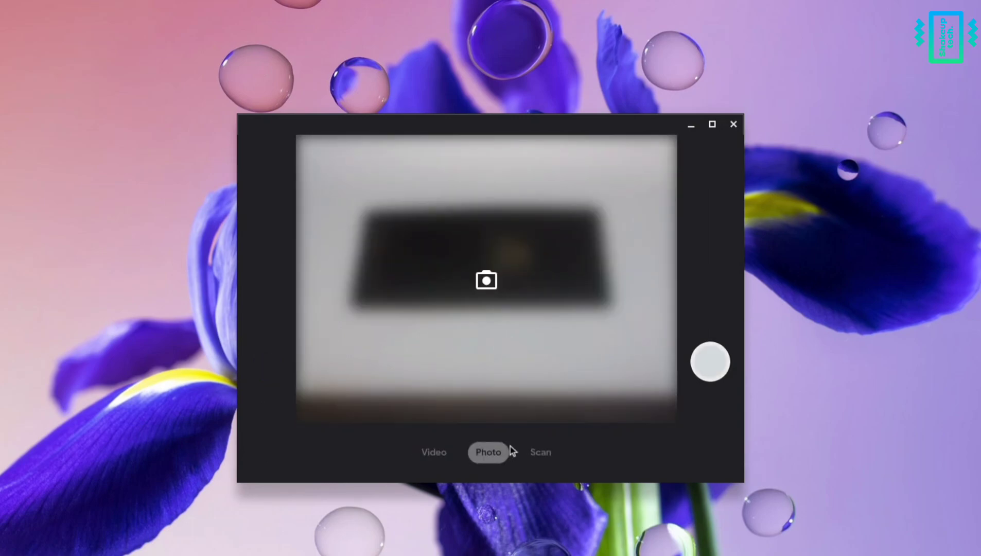
pyautogui.click(536, 453)
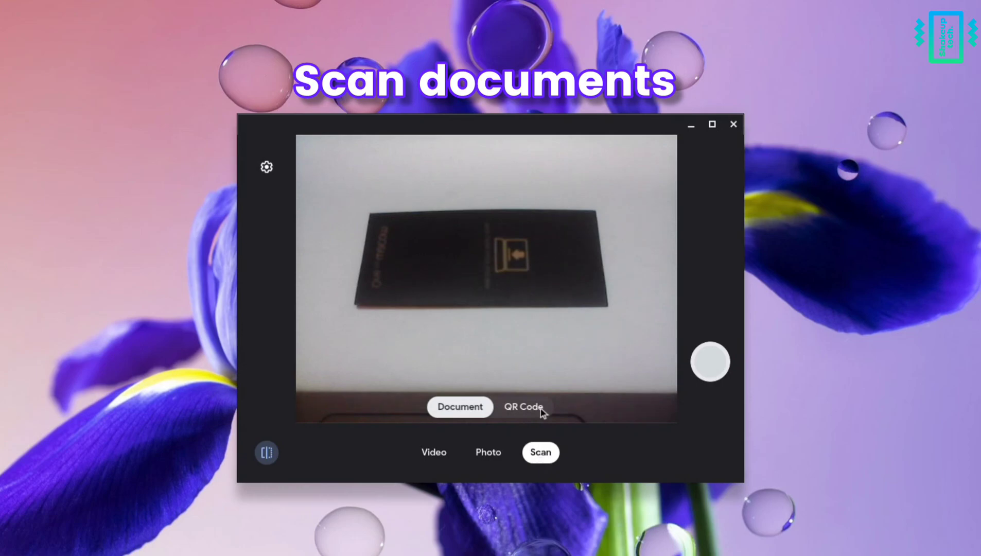
# Scan the black card, pull the crop's lower-right corner onto it, then retake.
pyautogui.click(710, 367)
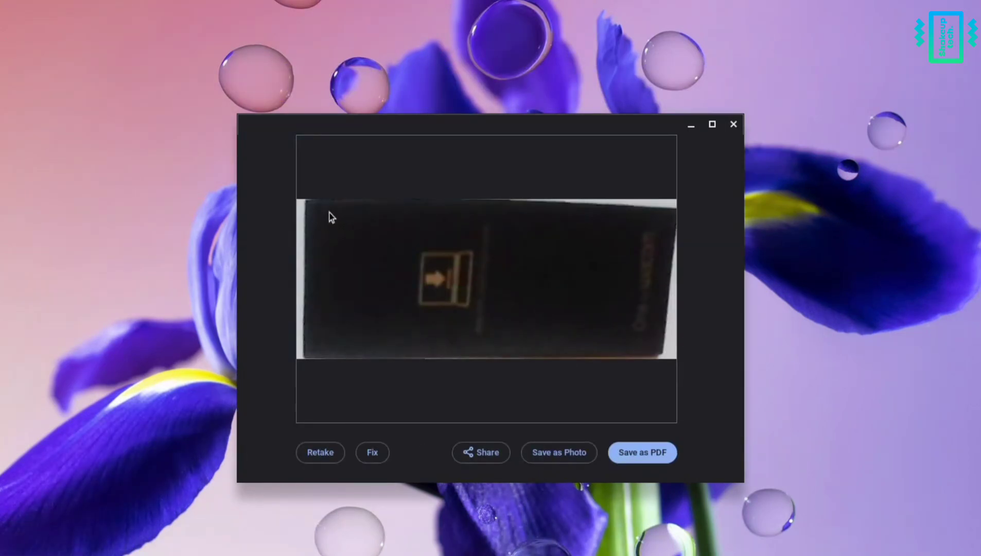
pyautogui.click(369, 457)
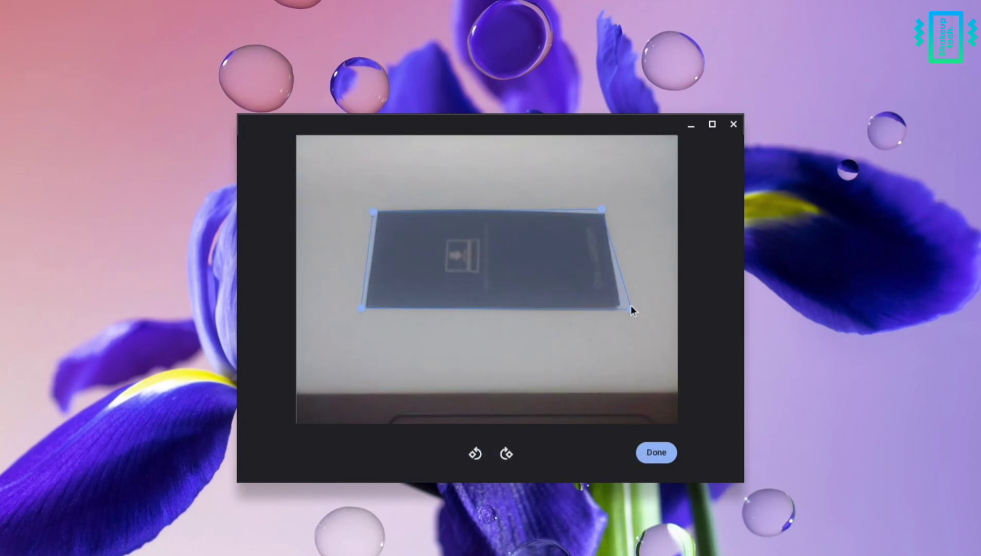
pyautogui.moveTo(630, 307); pyautogui.dragTo(623, 306)
pyautogui.click(663, 452)
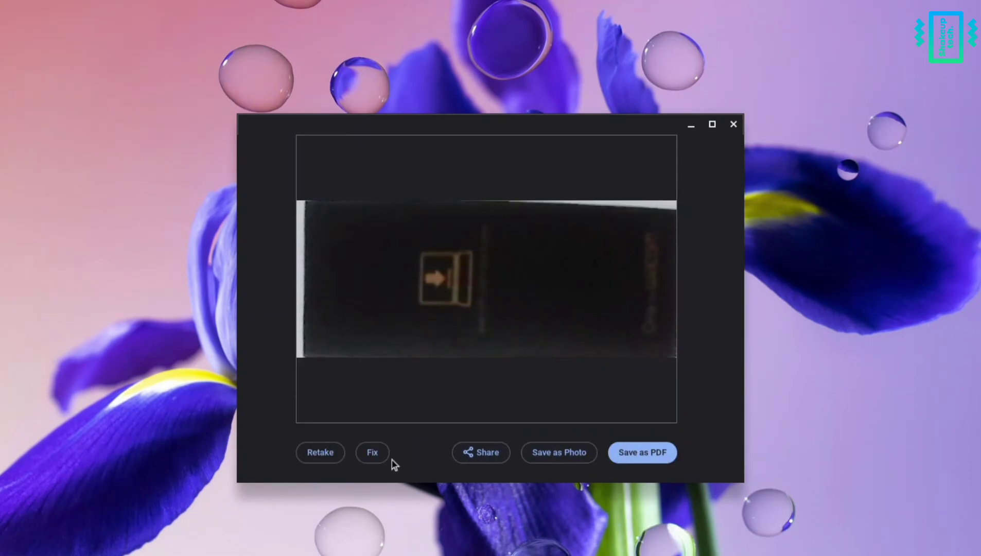
pyautogui.click(326, 456)
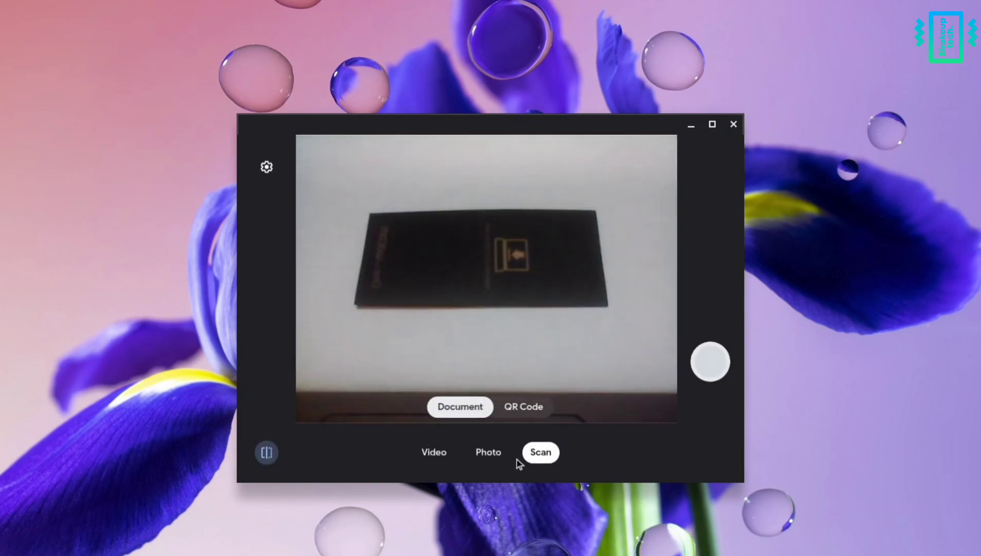
# Switch scanning to QR Code, then set Video mode to GIF, and close Camera.
pyautogui.click(534, 408)
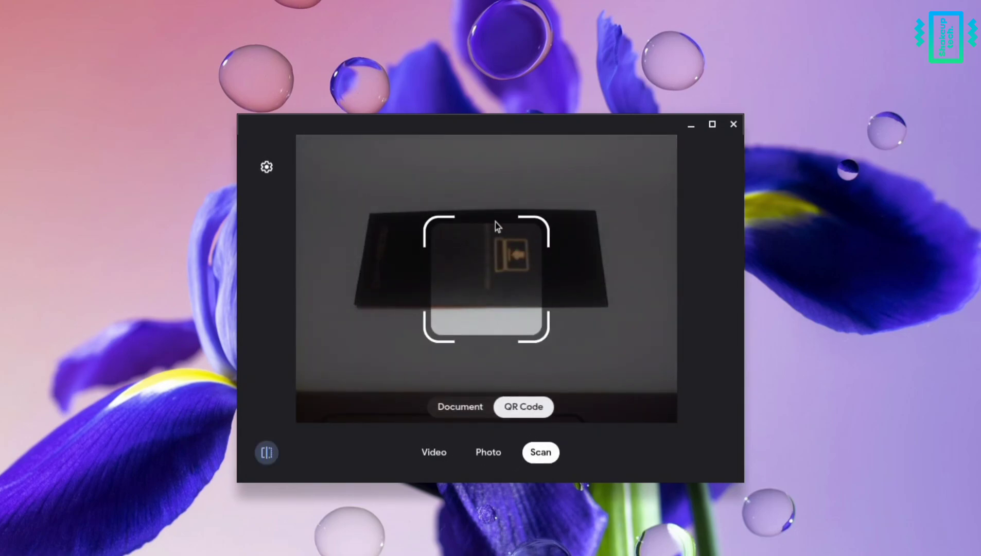
pyautogui.click(430, 452)
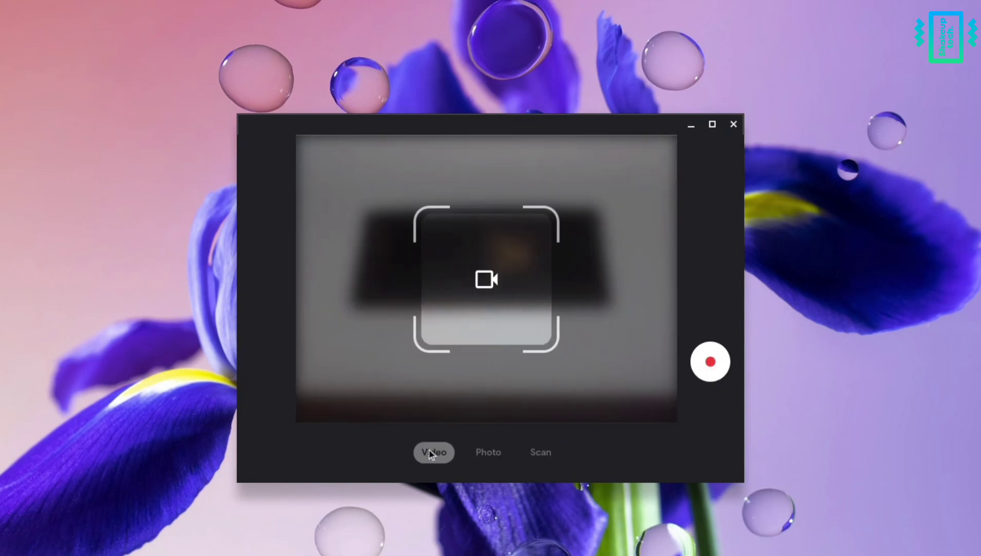
pyautogui.click(517, 407)
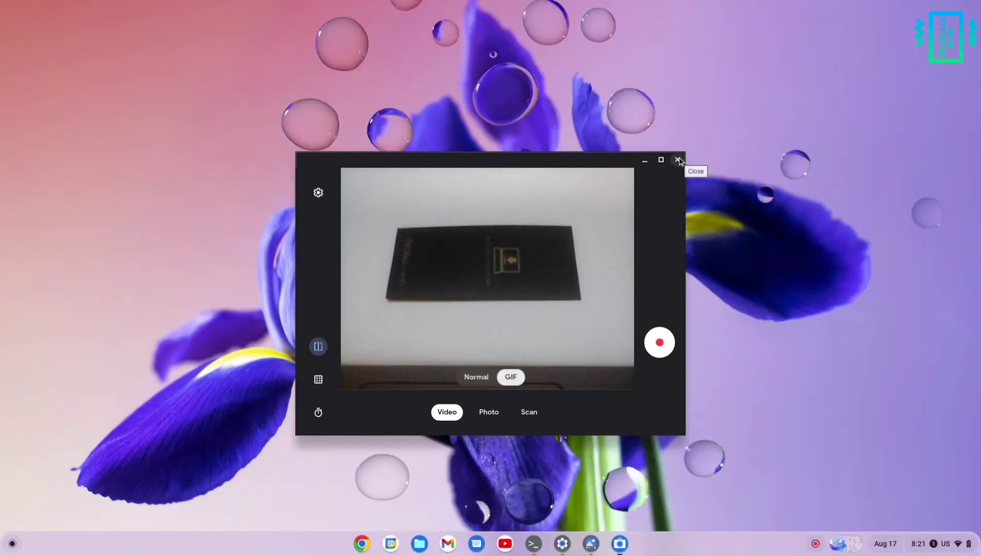
pyautogui.click(733, 125)
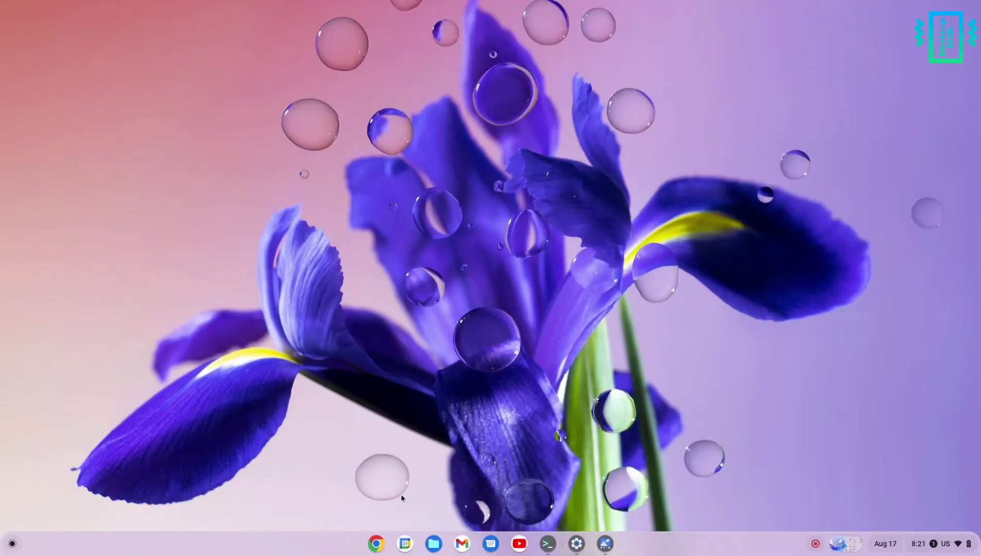
# Open YouTube in Chrome, add a blank second tab, return to YouTube, and minimise the browser.
pyautogui.click(377, 543)
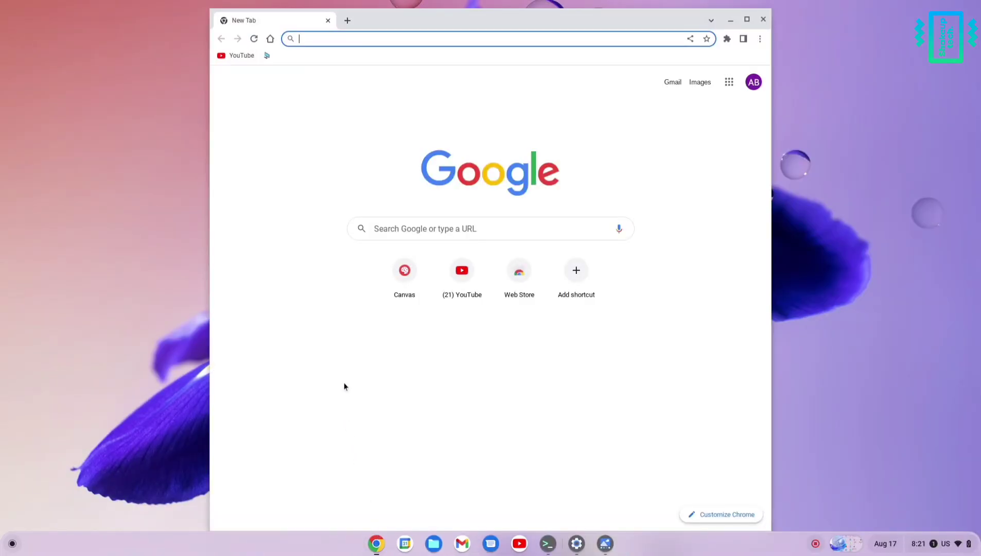
pyautogui.click(242, 56)
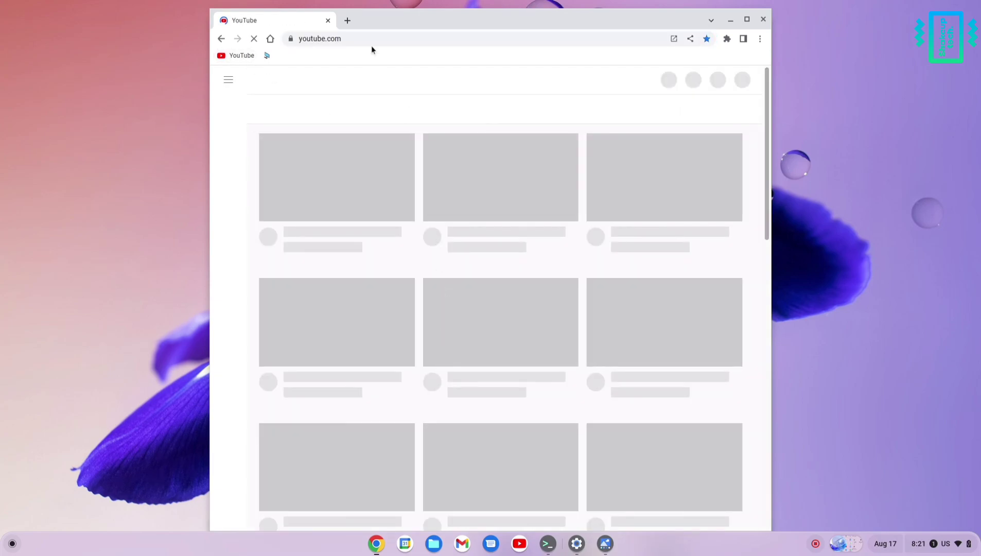
pyautogui.click(347, 20)
pyautogui.click(302, 25)
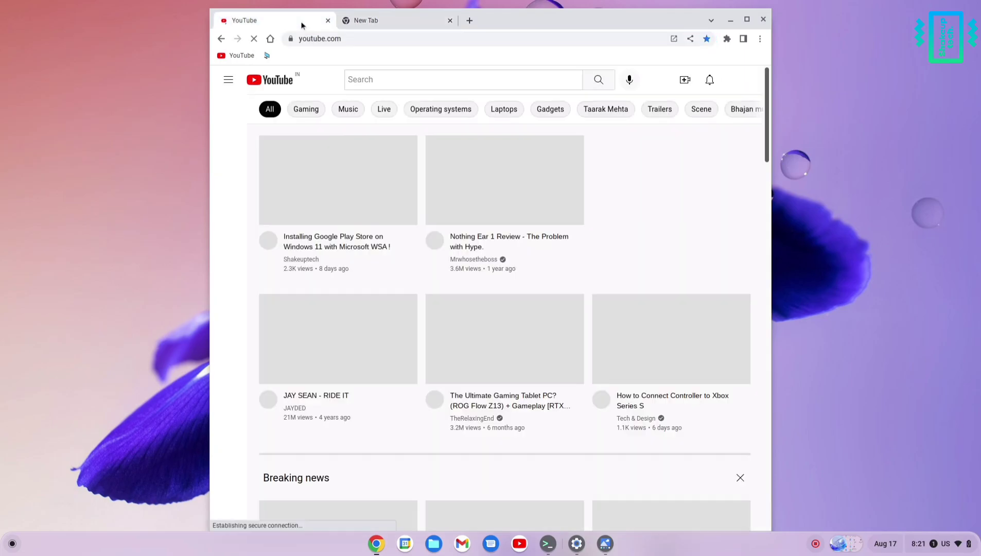
pyautogui.scroll(-6, 505, 308)
pyautogui.scroll(6, 504, 309)
pyautogui.click(378, 544)
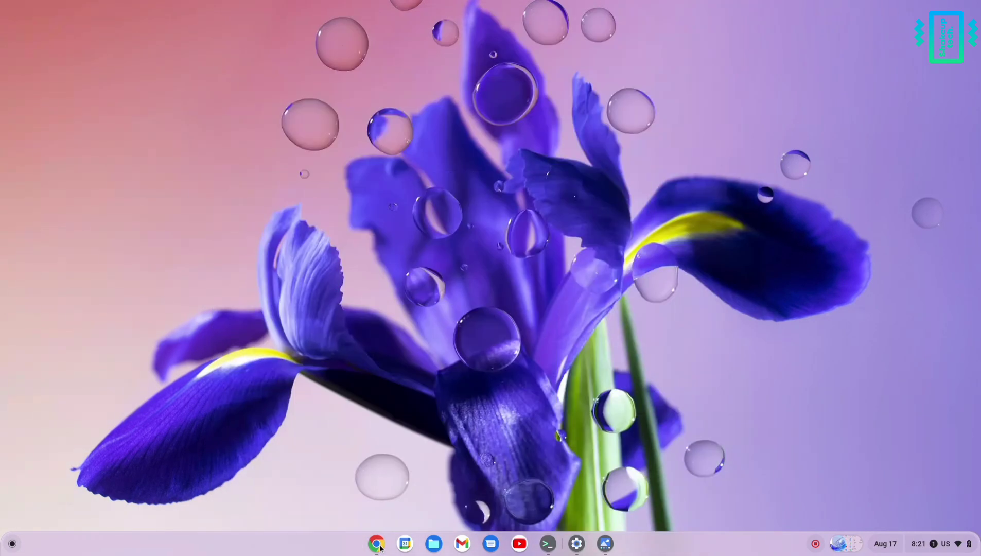
pyautogui.click(890, 542)
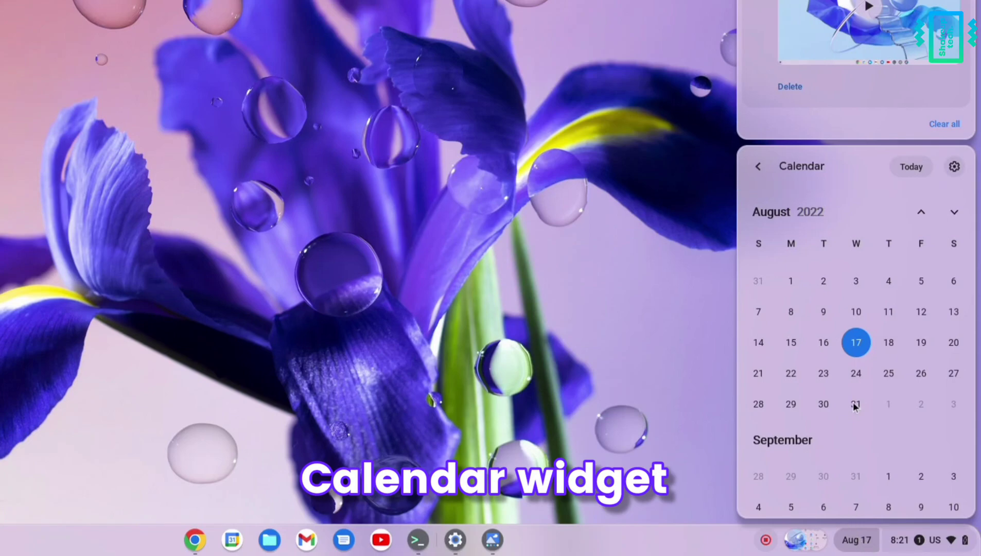
pyautogui.scroll(-10, 856, 422)
pyautogui.scroll(10, 857, 432)
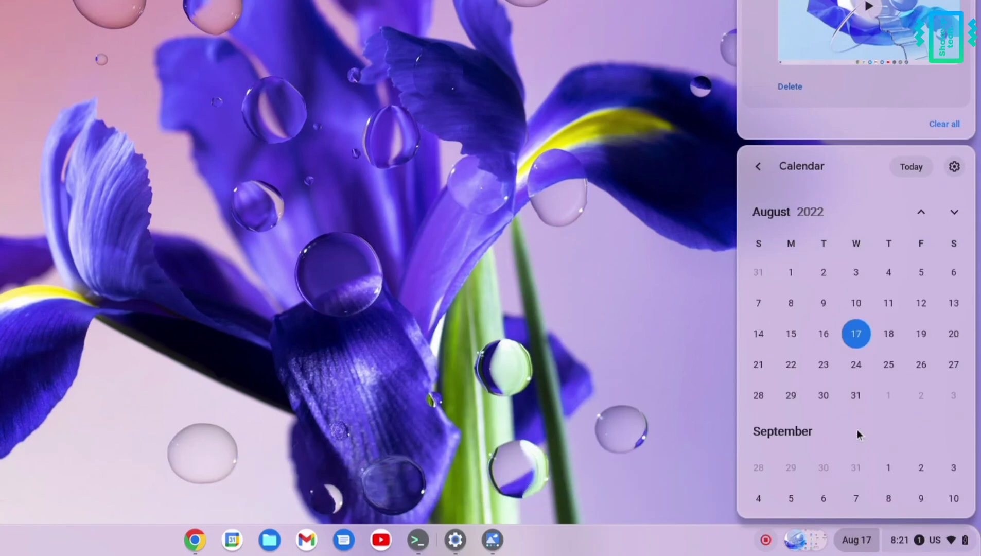
pyautogui.click(857, 545)
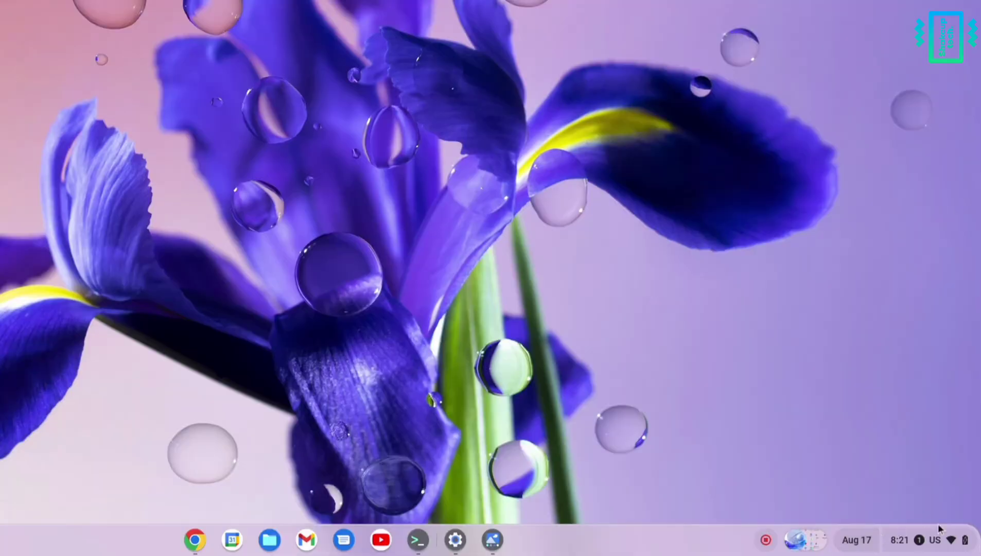
pyautogui.click(951, 540)
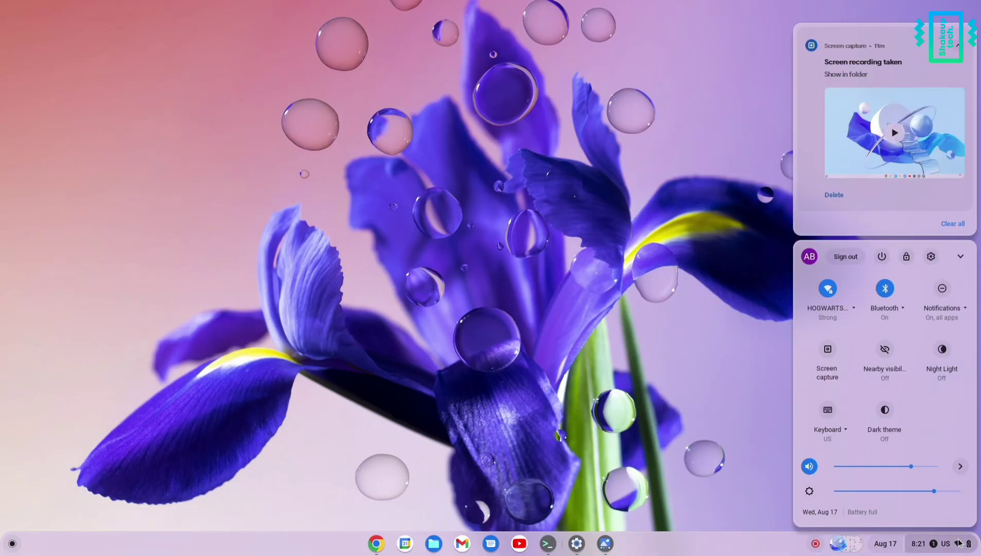
pyautogui.click(958, 542)
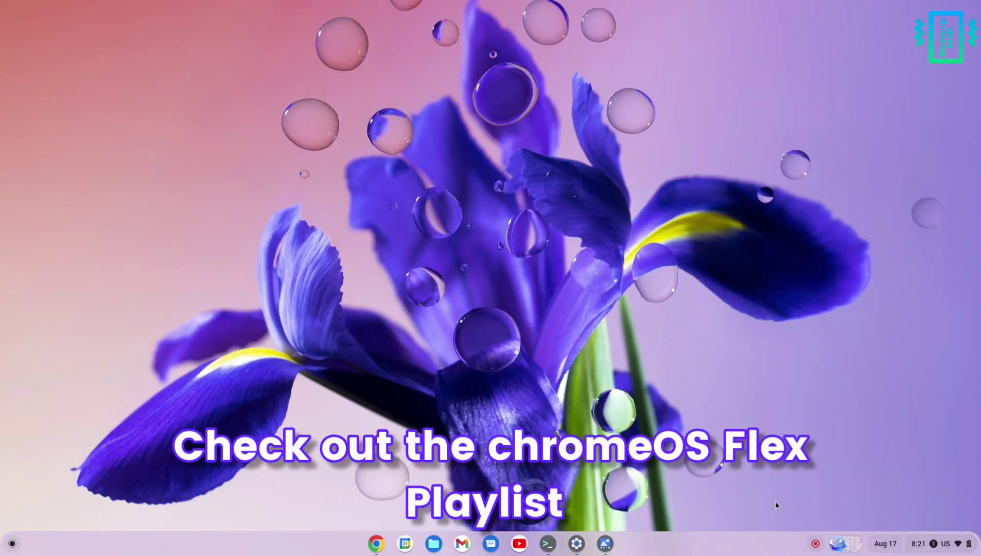